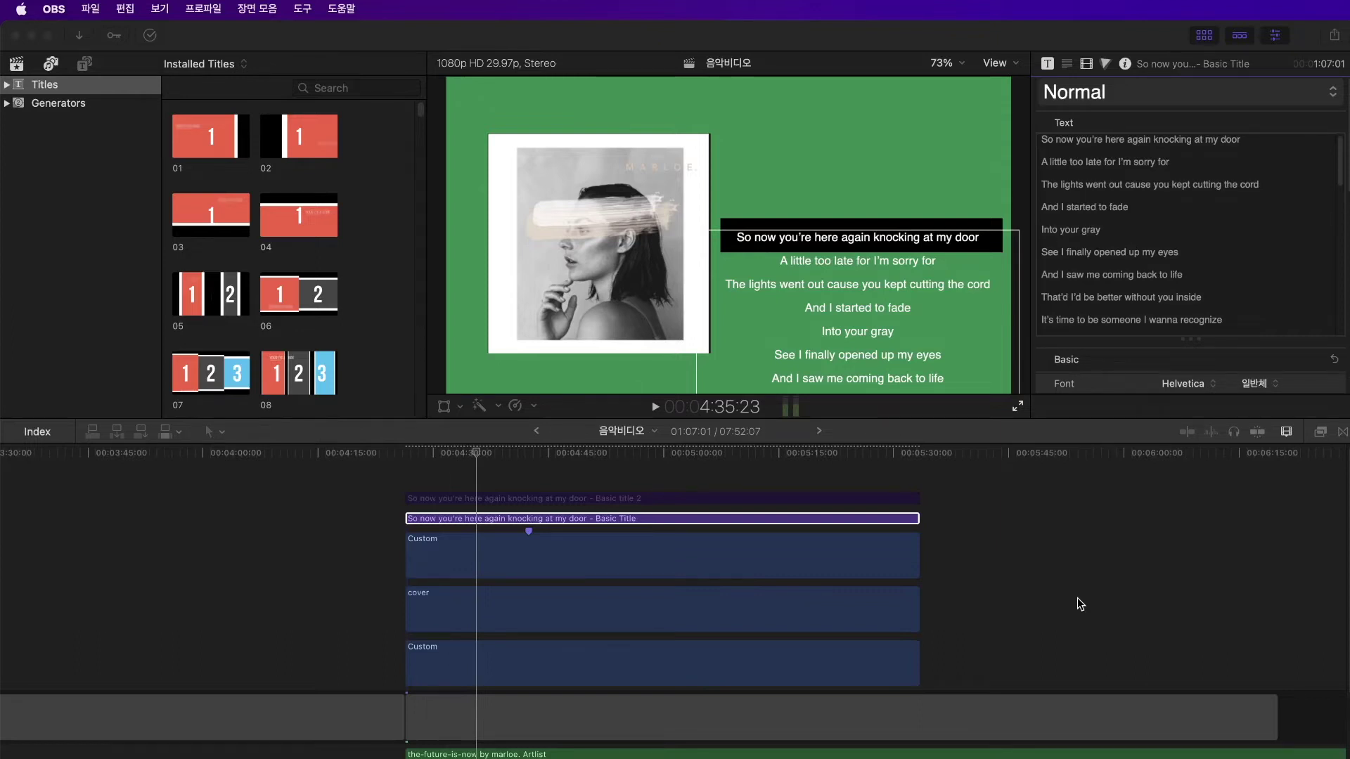
Step: Move the lyrics text up over the green background and back down so its first line sits on the black bar
{"action": "left_click", "coordinate": [698, 213]}
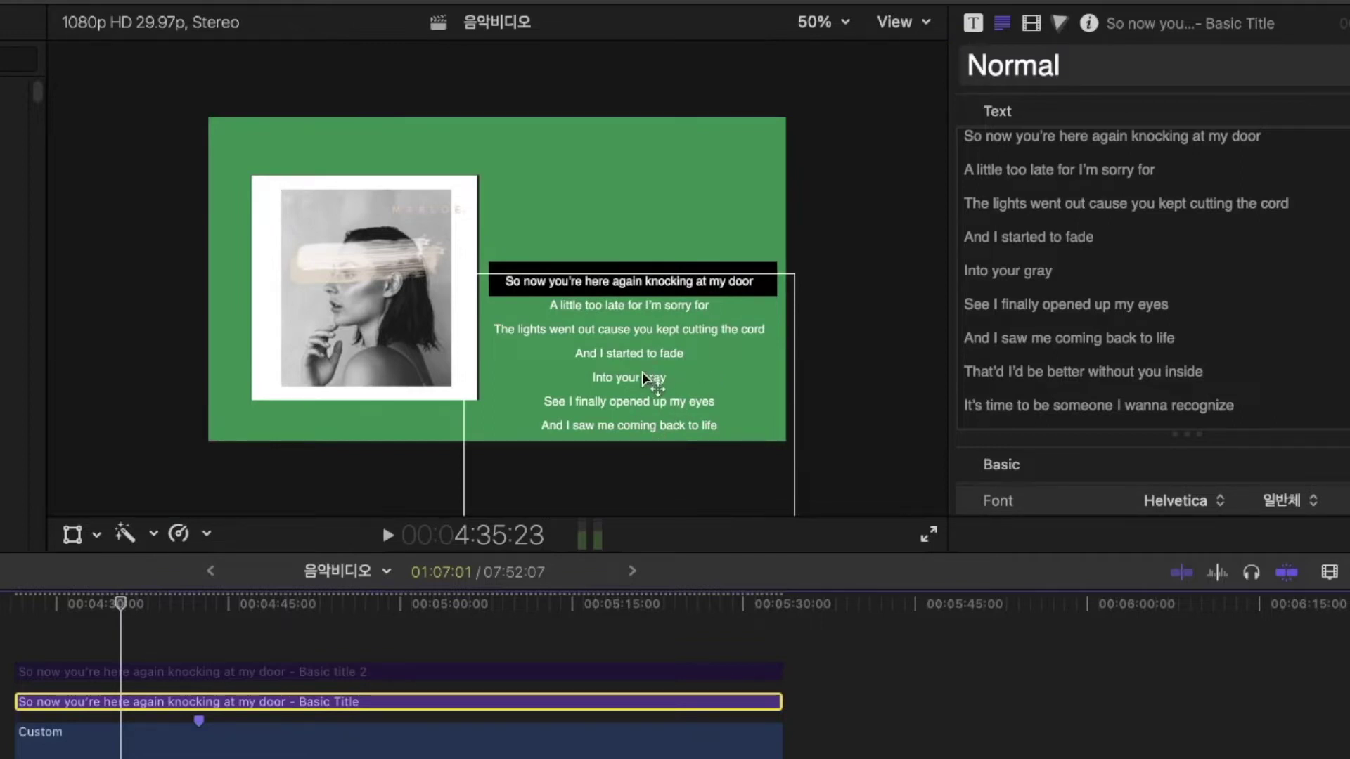
{"action": "left_click_drag", "start_coordinate": [642, 367], "coordinate": [641, 140]}
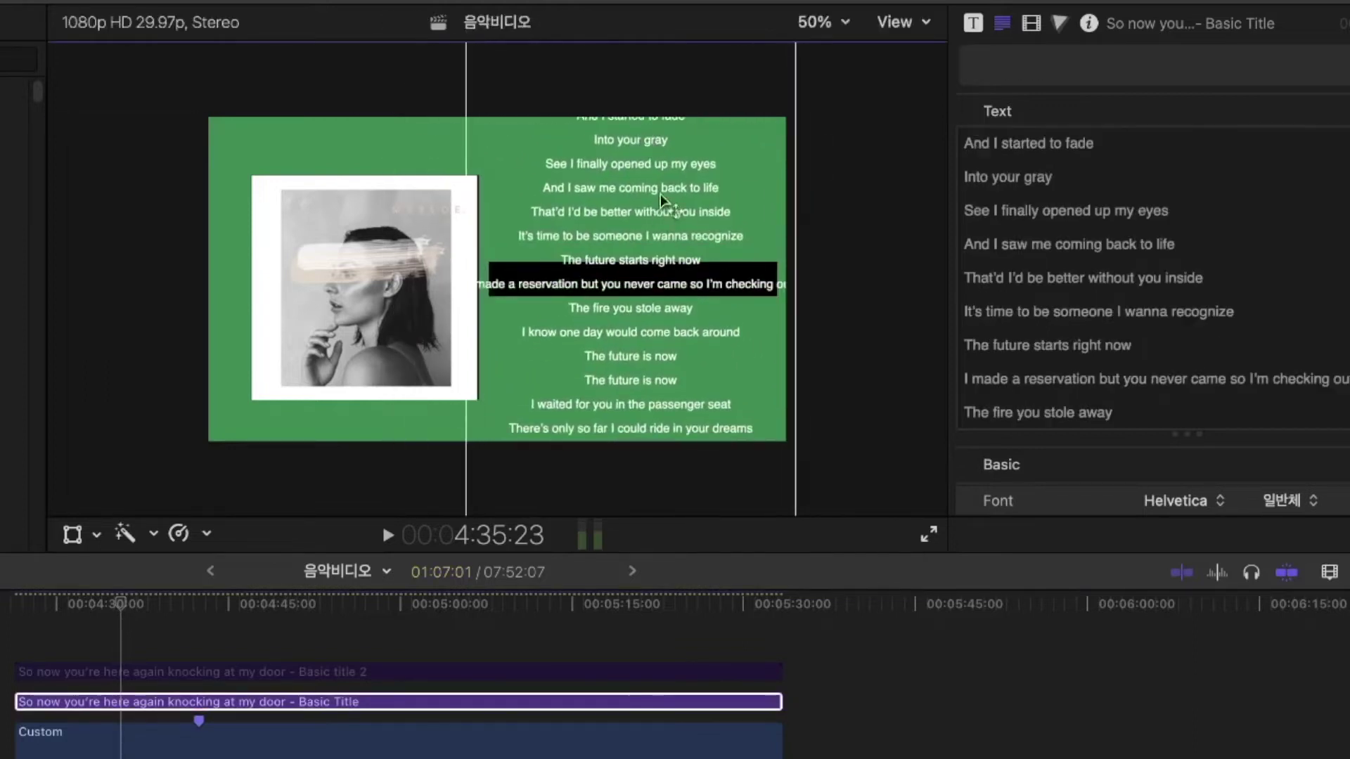
{"action": "left_click_drag", "start_coordinate": [660, 194], "coordinate": [664, 434]}
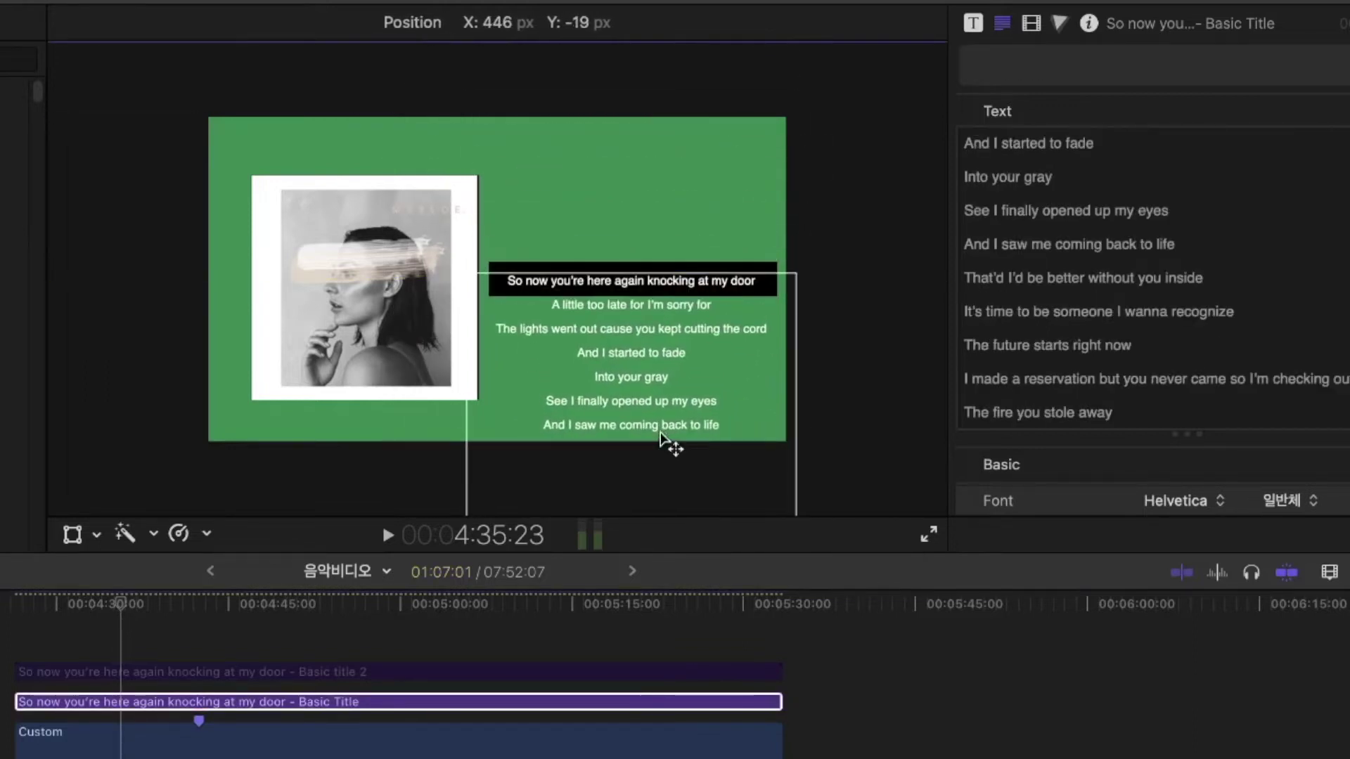
Step: Try to raise the lyrics title to a Transform position of Y 602 px, and undo the change
{"action": "left_click", "coordinate": [1031, 25]}
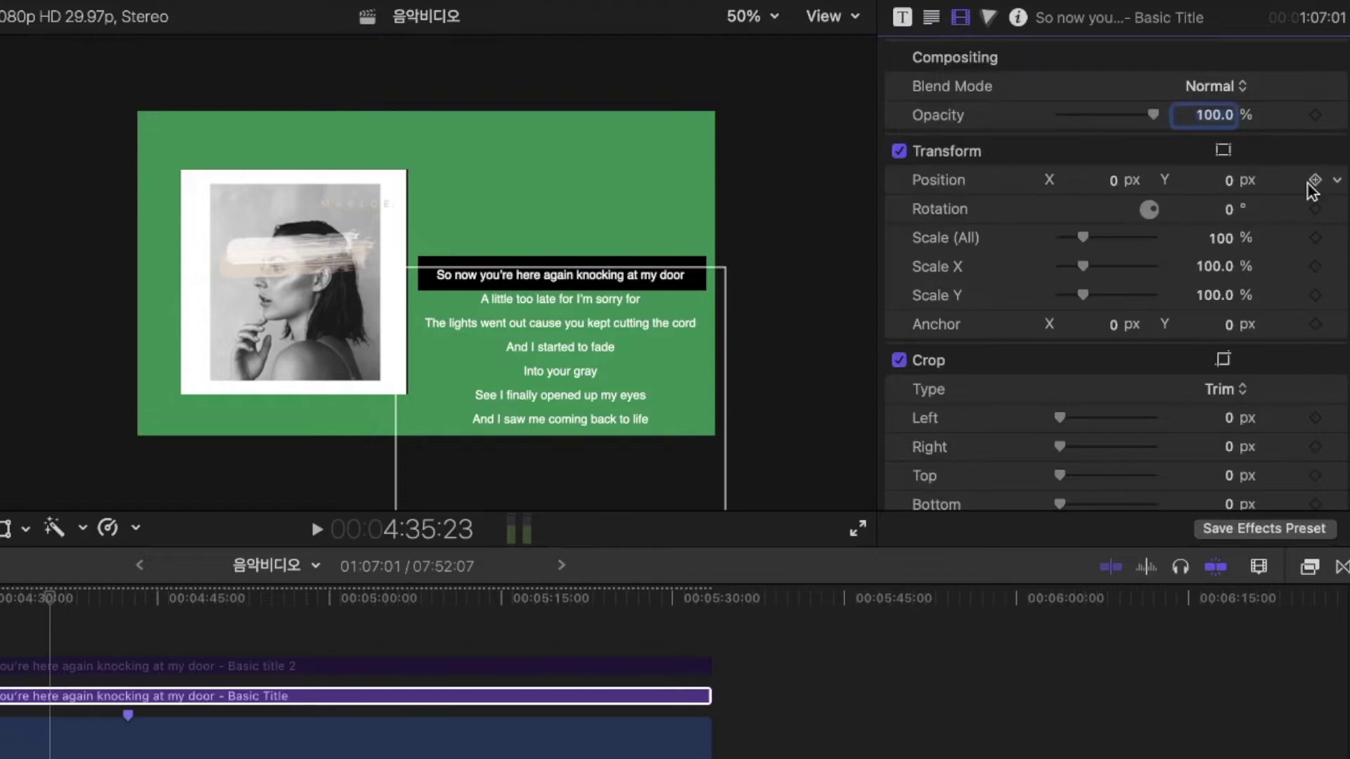
{"action": "left_click_drag", "start_coordinate": [1229, 180], "coordinate": [446, 265]}
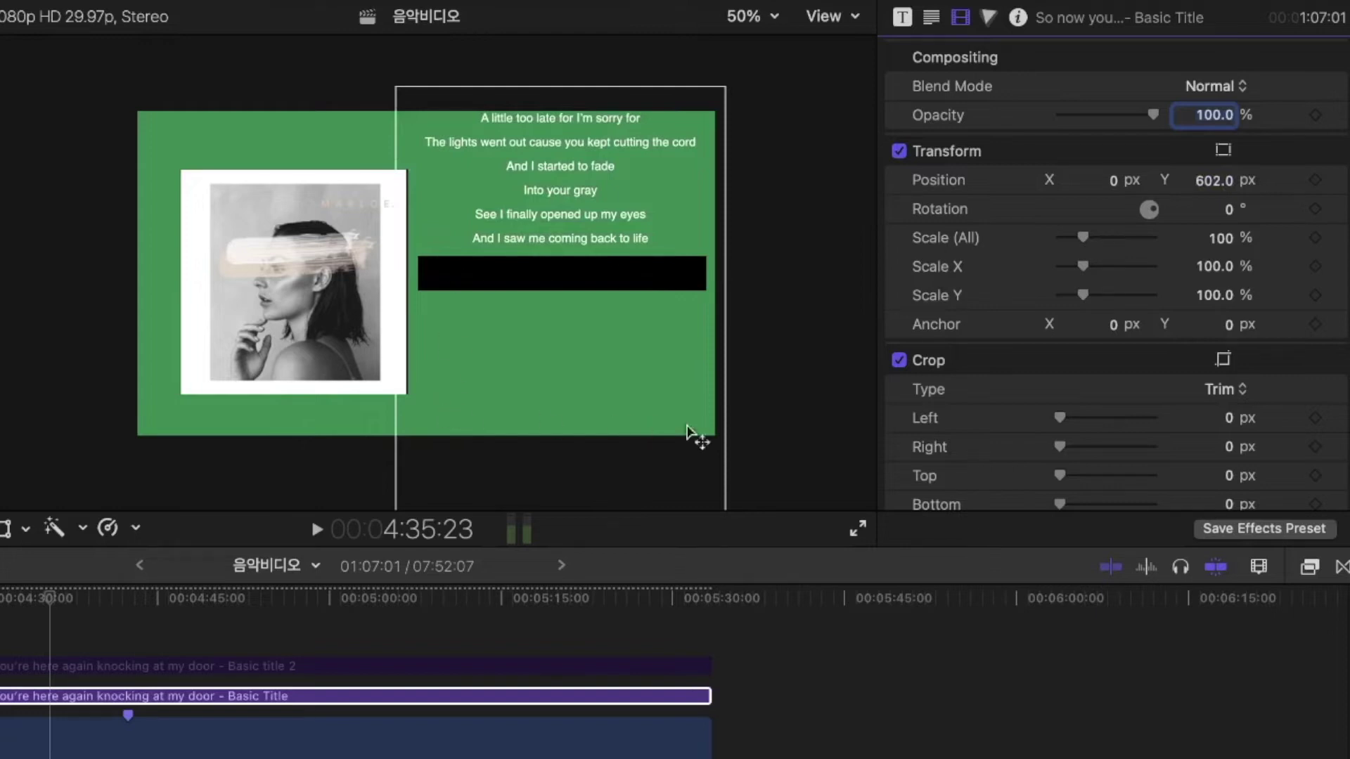
{"action": "key", "text": "super+z"}
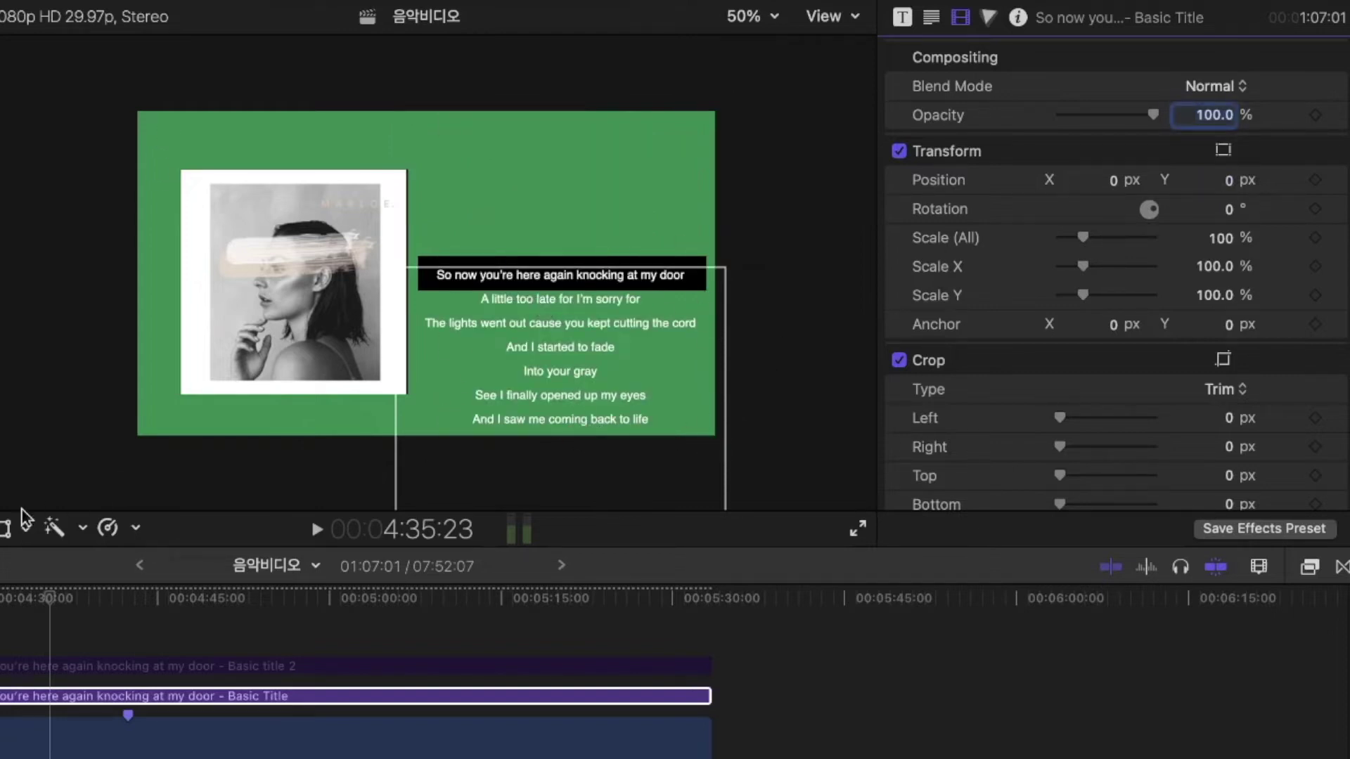
Step: Try to move the lyrics title up to about Y 501.5 px with the on-screen Transform controls, undo it and leave the mode
{"action": "left_click", "coordinate": [7, 528]}
{"action": "left_click_drag", "start_coordinate": [511, 386], "coordinate": [513, 234]}
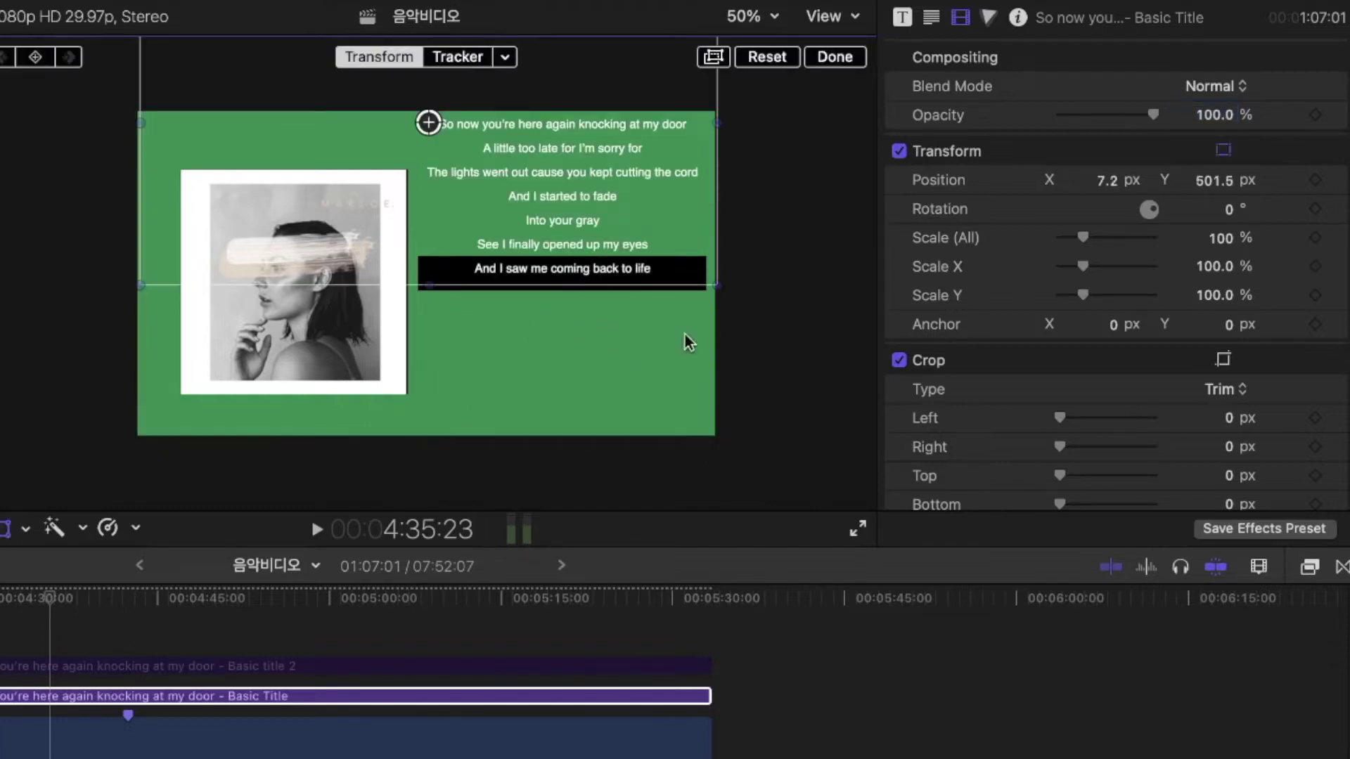
{"action": "key", "text": "super+z"}
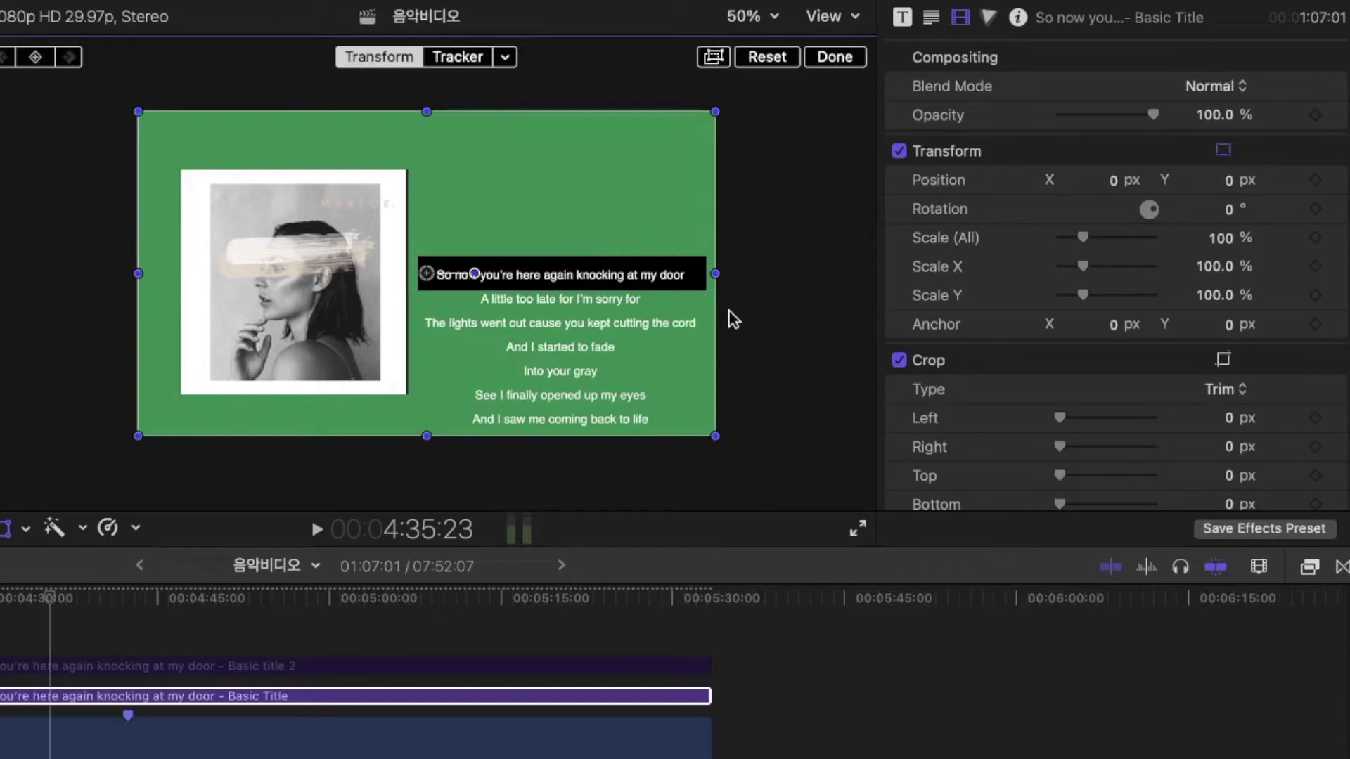
{"action": "left_click_drag", "start_coordinate": [726, 335], "coordinate": [602, 412]}
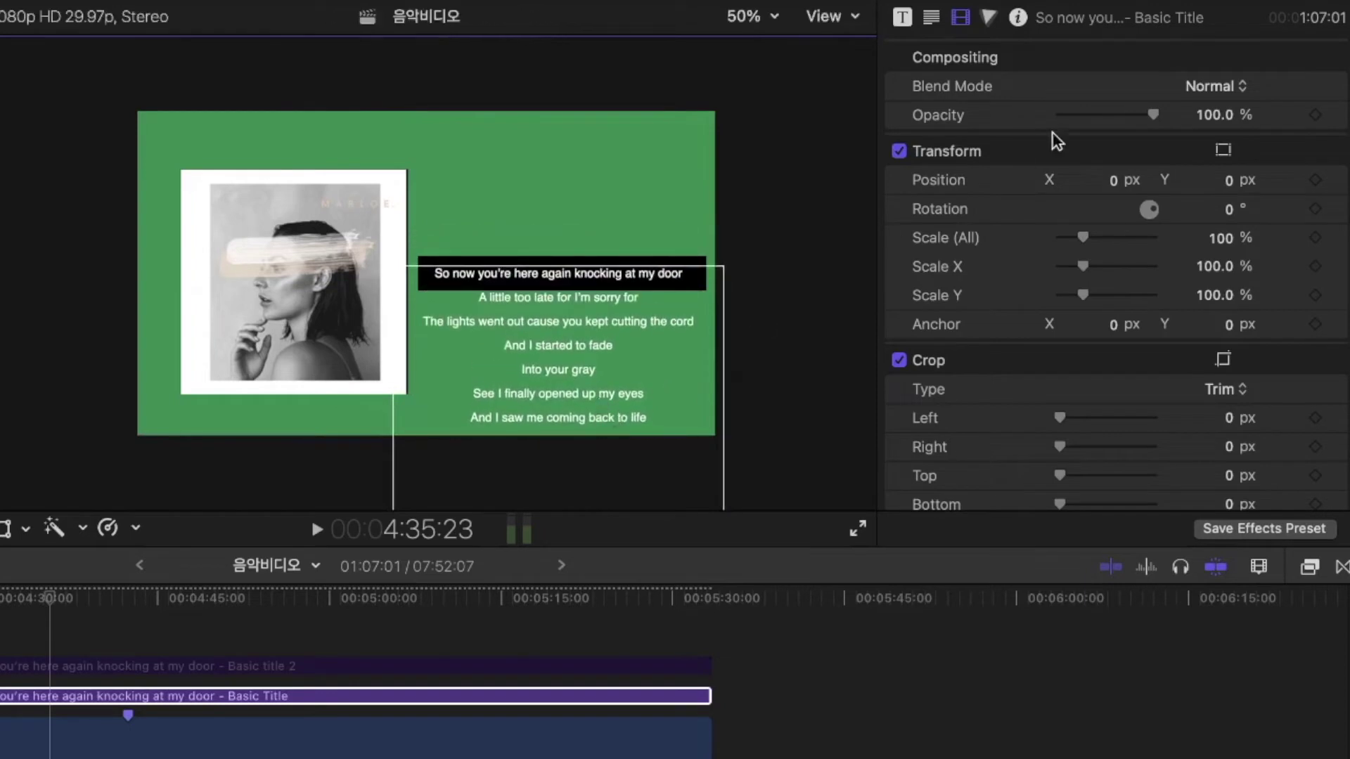
Step: Examine the Basic Title clip's Transform position and its published parameters
{"action": "left_click_drag", "start_coordinate": [1227, 178], "coordinate": [1124, 176]}
{"action": "left_click", "coordinate": [36, 696]}
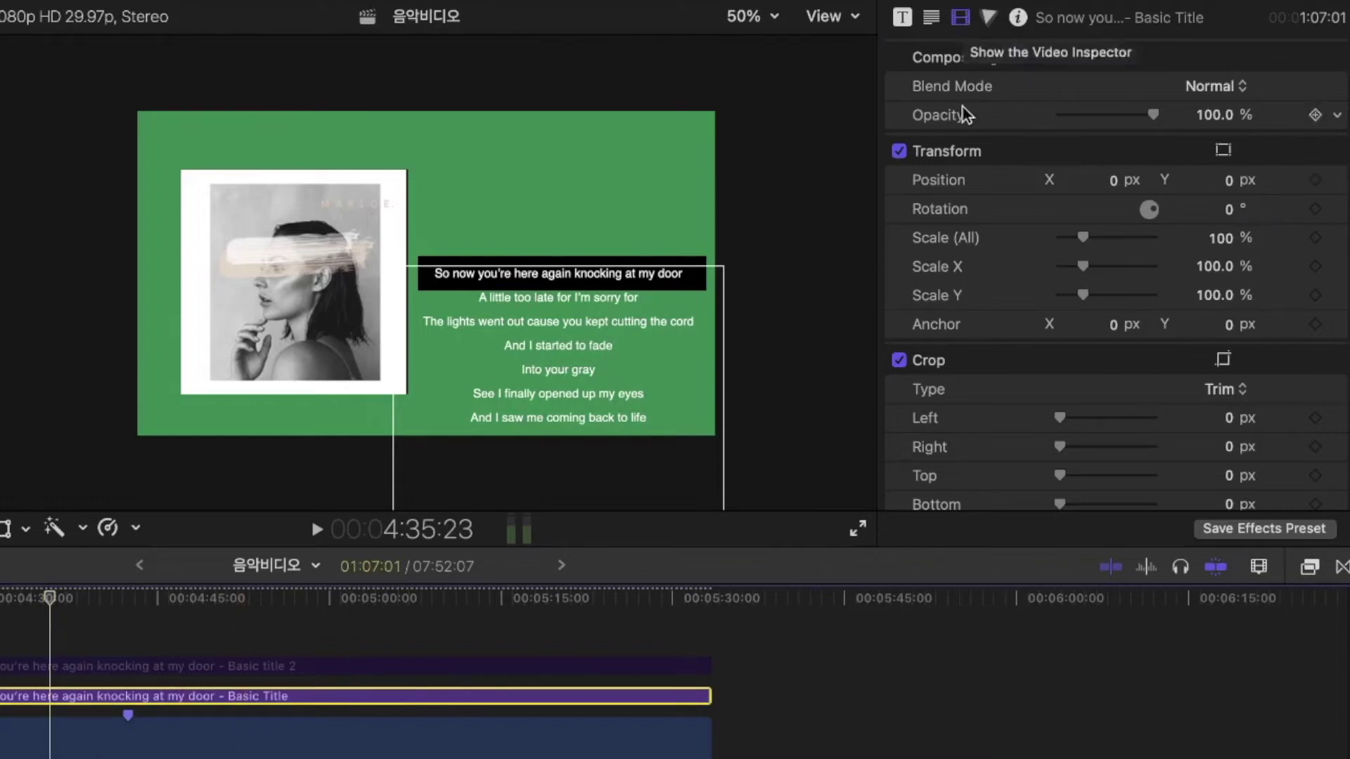
{"action": "mouse_move", "coordinate": [1228, 180]}
{"action": "left_mouse_down"}
{"action": "mouse_move", "coordinate": [1227, 169]}
{"action": "mouse_move", "coordinate": [1227, 182]}
{"action": "left_mouse_up"}
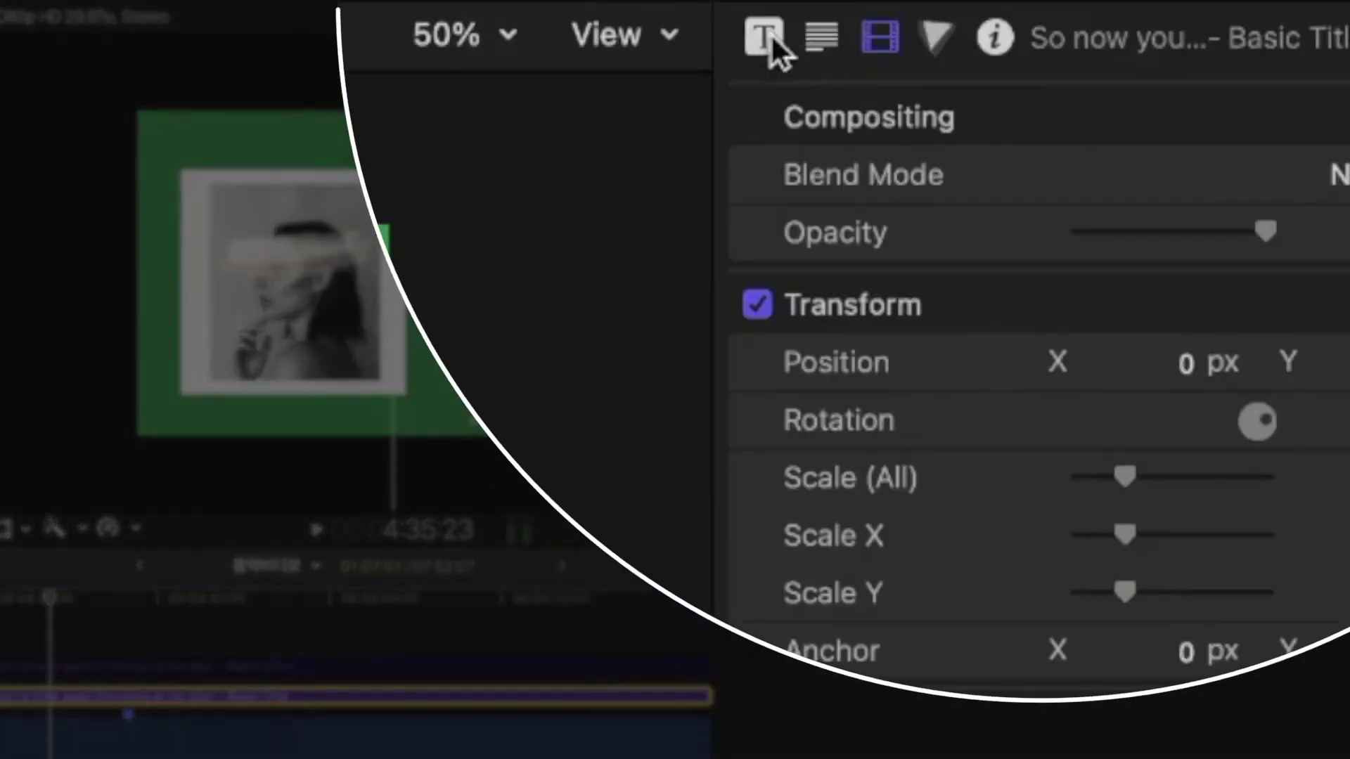
{"action": "left_click", "coordinate": [769, 35]}
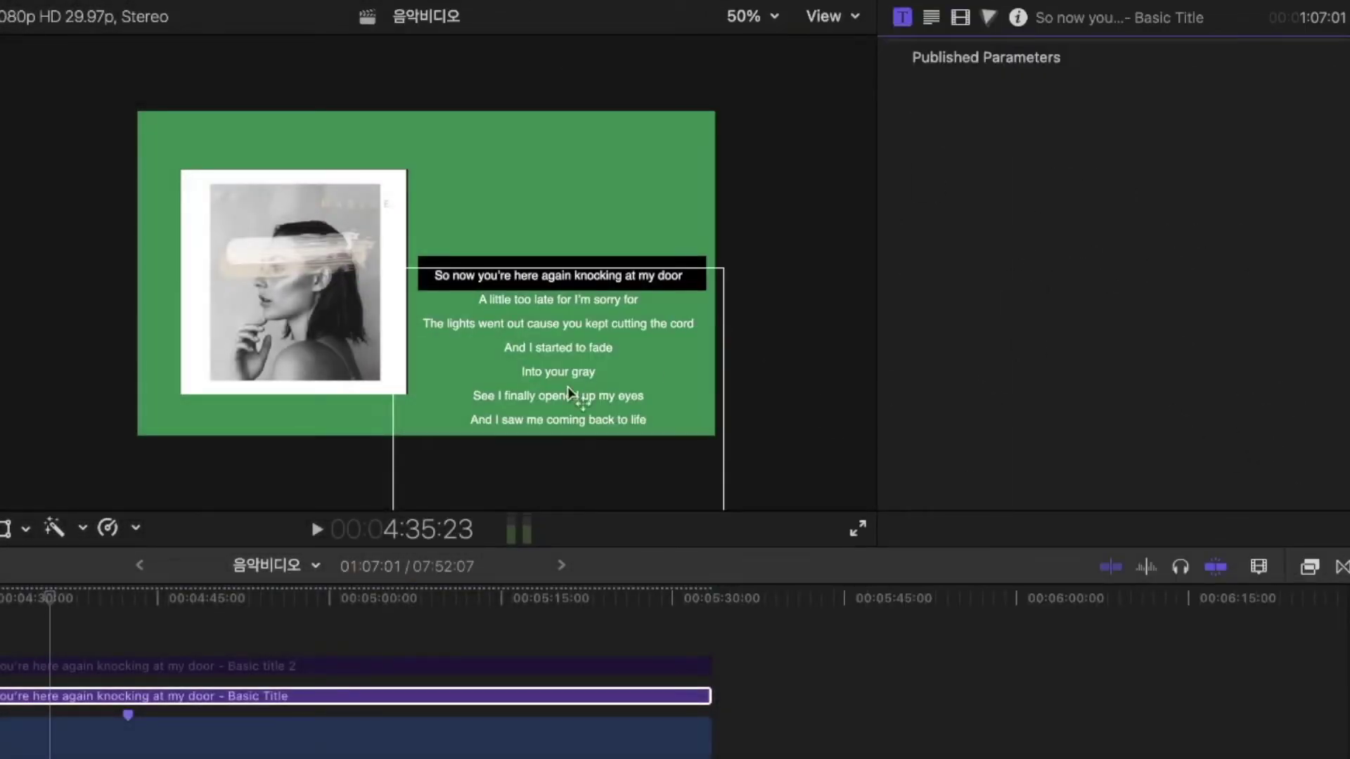
{"action": "mouse_move", "coordinate": [600, 372]}
{"action": "left_mouse_down"}
{"action": "mouse_move", "coordinate": [590, 336]}
{"action": "mouse_move", "coordinate": [599, 377]}
{"action": "left_mouse_up"}
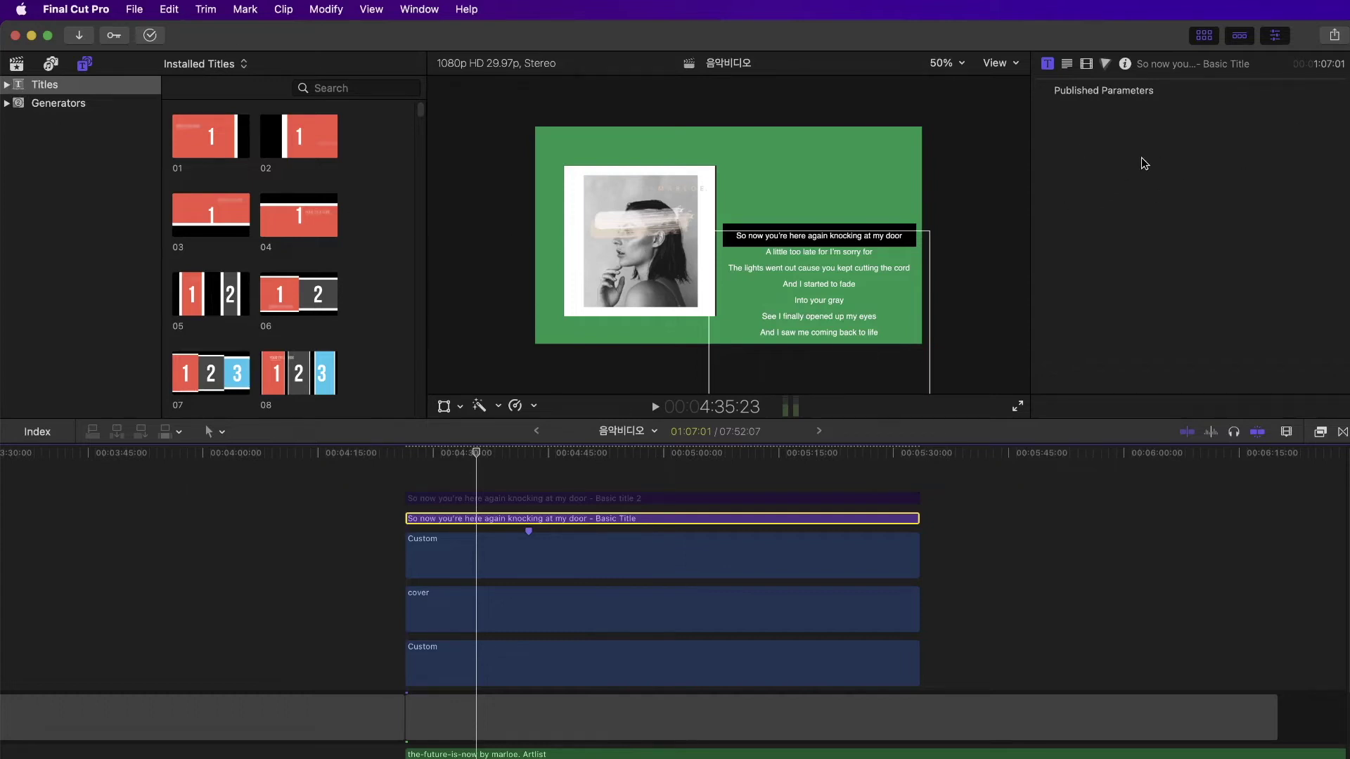
Step: Open a copy of the Basic Title from the Bumper/Opener titles in Motion
{"action": "left_click", "coordinate": [7, 85]}
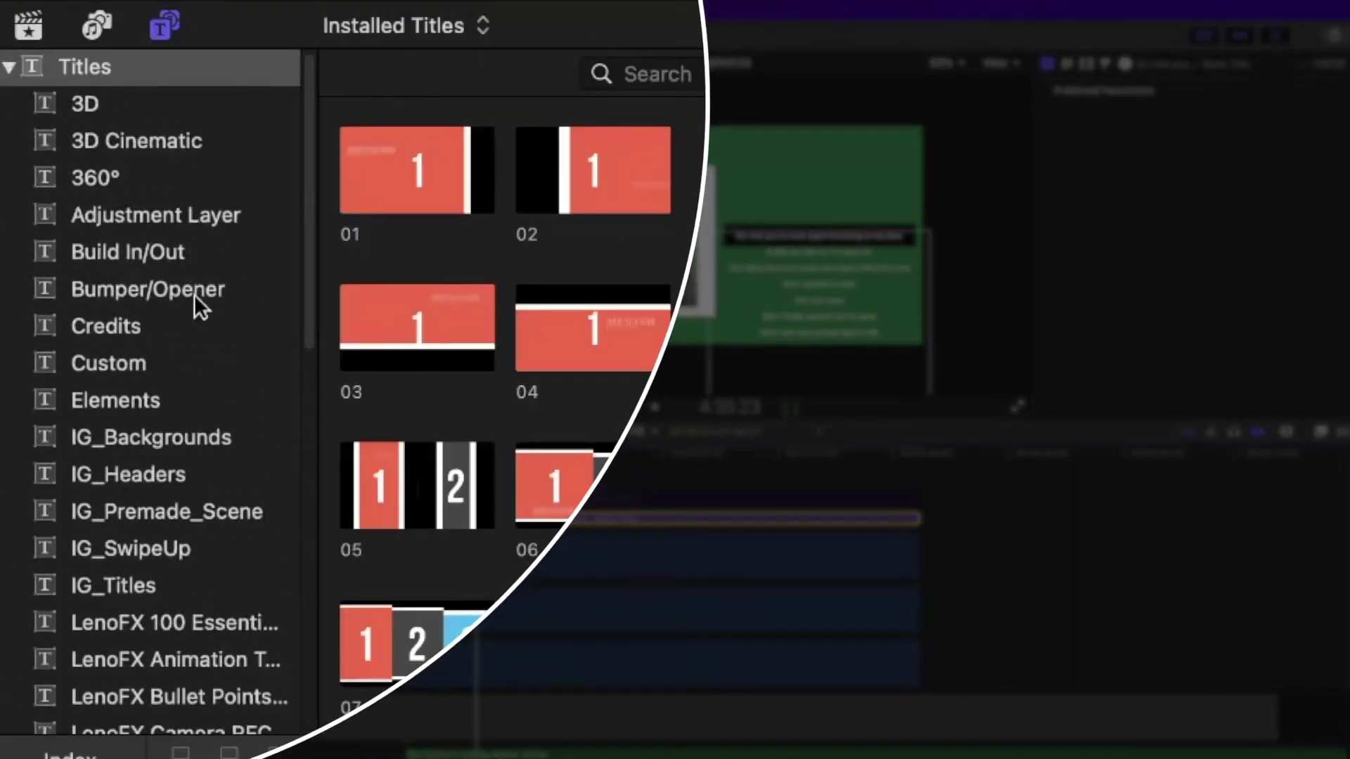
{"action": "left_click", "coordinate": [194, 296]}
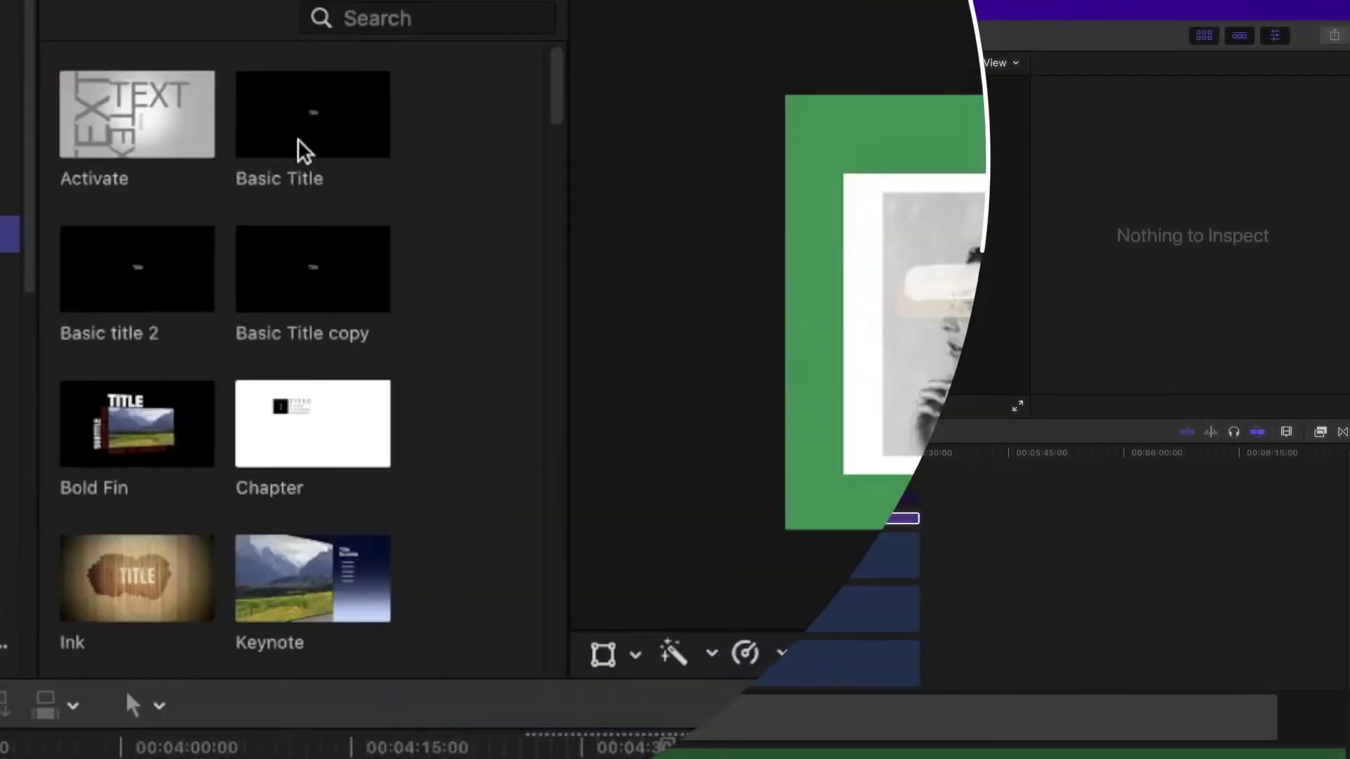
{"action": "left_click", "coordinate": [594, 194]}
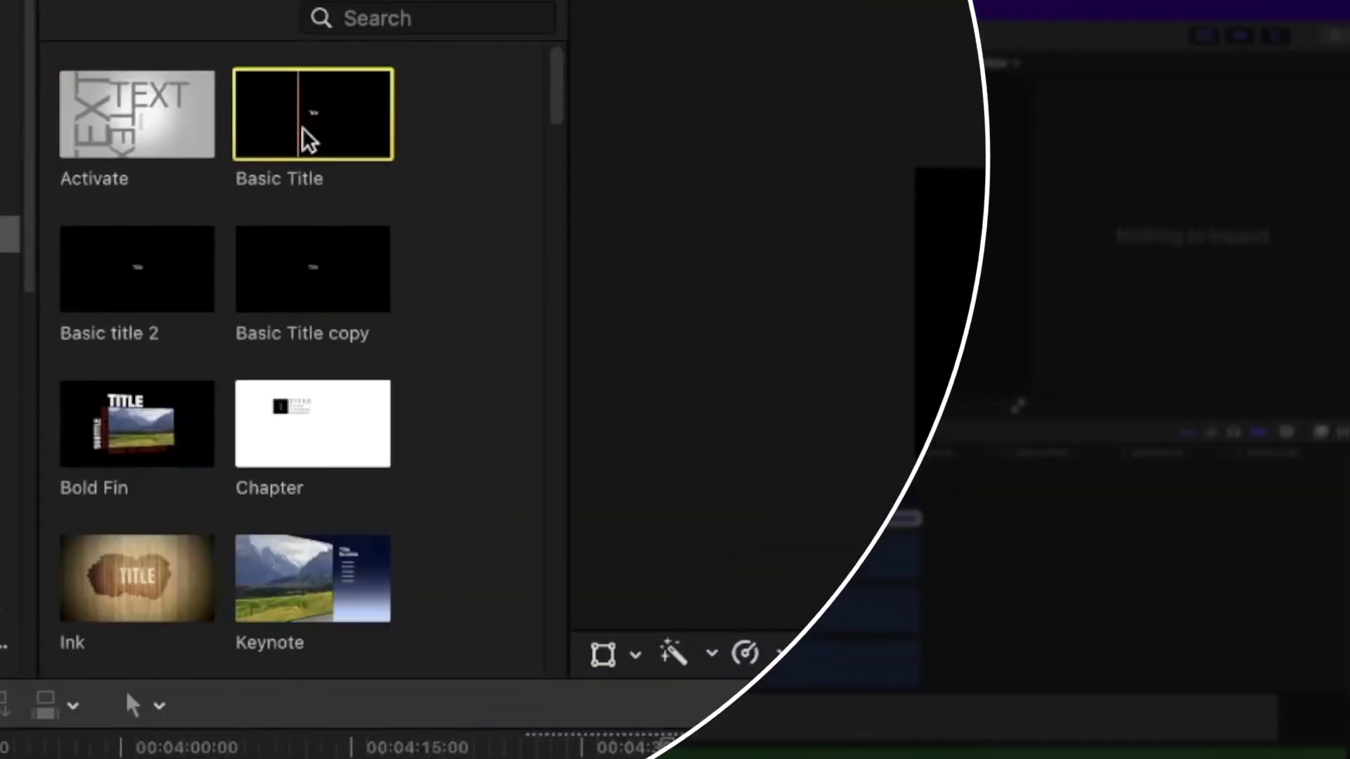
{"action": "right_click", "coordinate": [297, 137]}
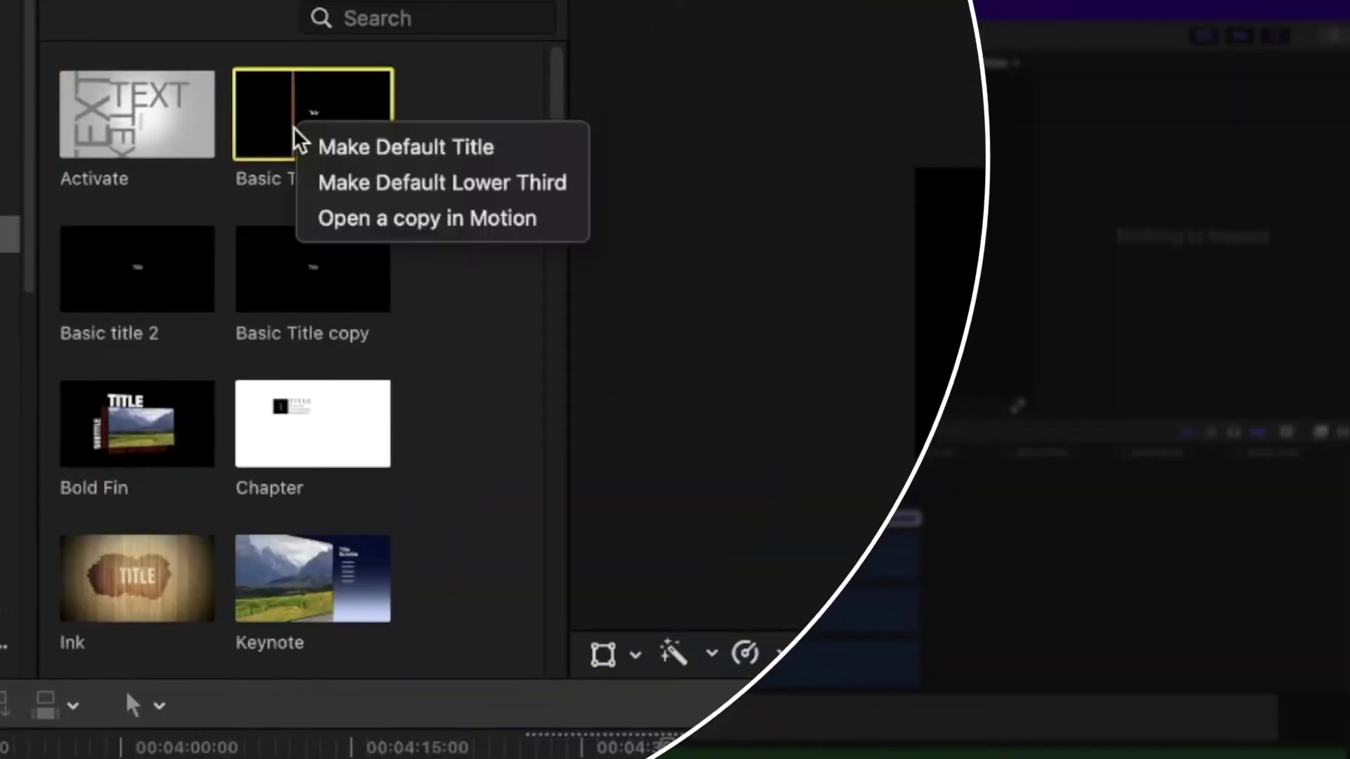
{"action": "left_click", "coordinate": [498, 218]}
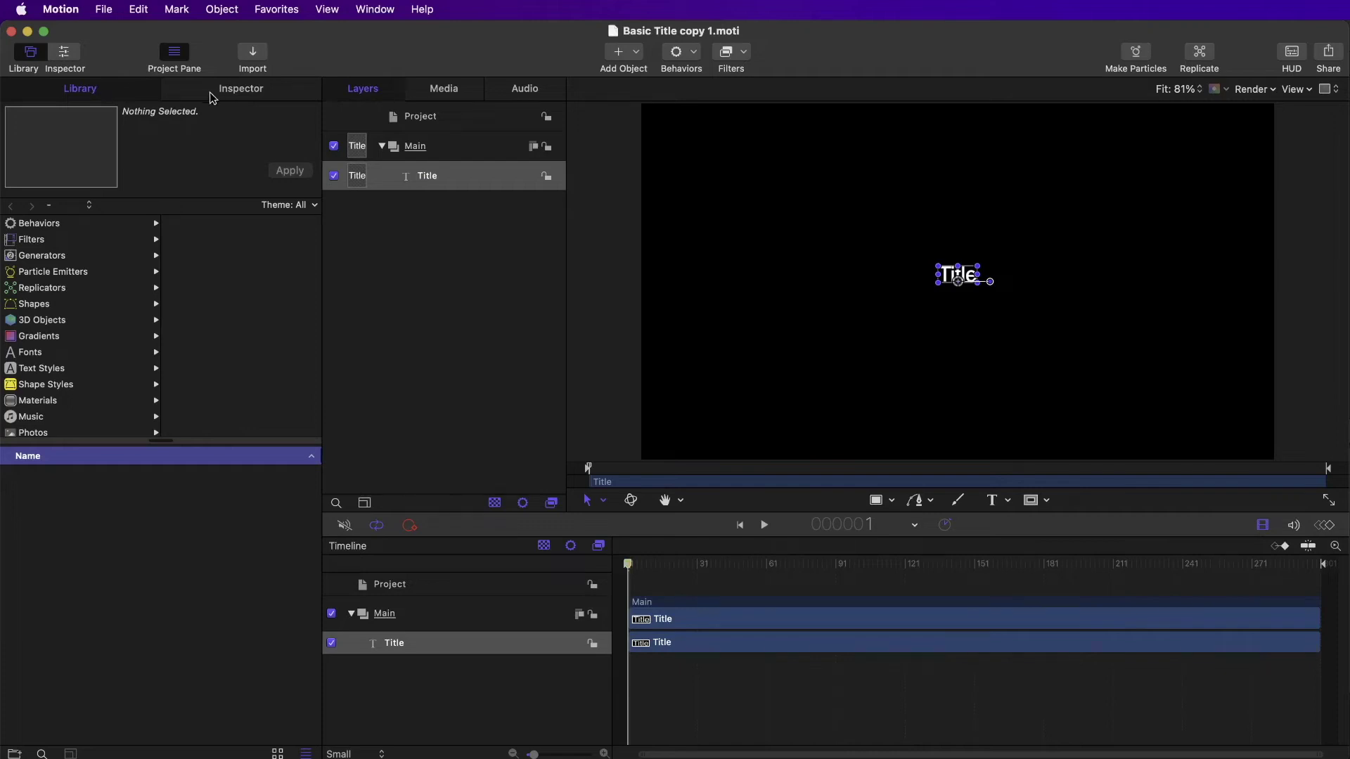
Step: Publish the title text's Offset parameter from its advanced format settings
{"action": "left_click", "coordinate": [239, 90]}
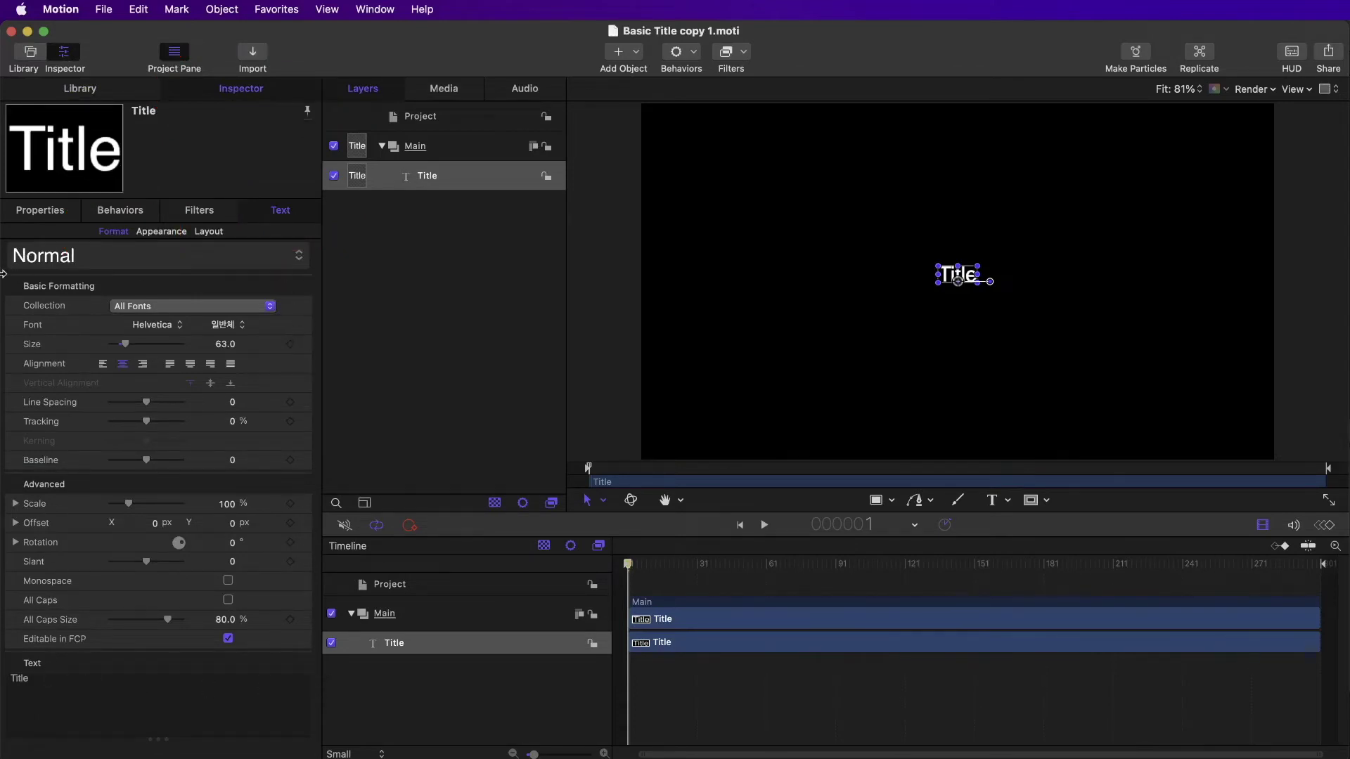
{"action": "mouse_move", "coordinate": [280, 298]}
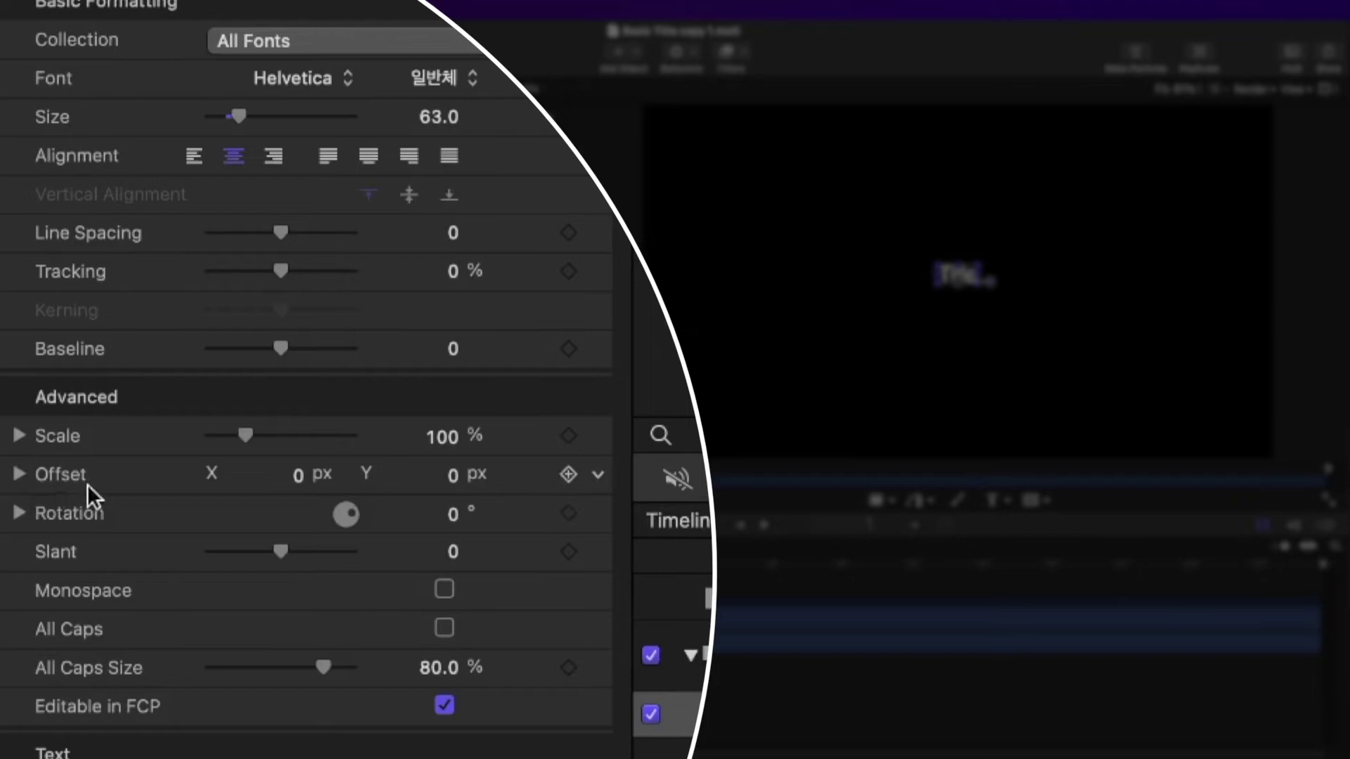
{"action": "left_click", "coordinate": [603, 477]}
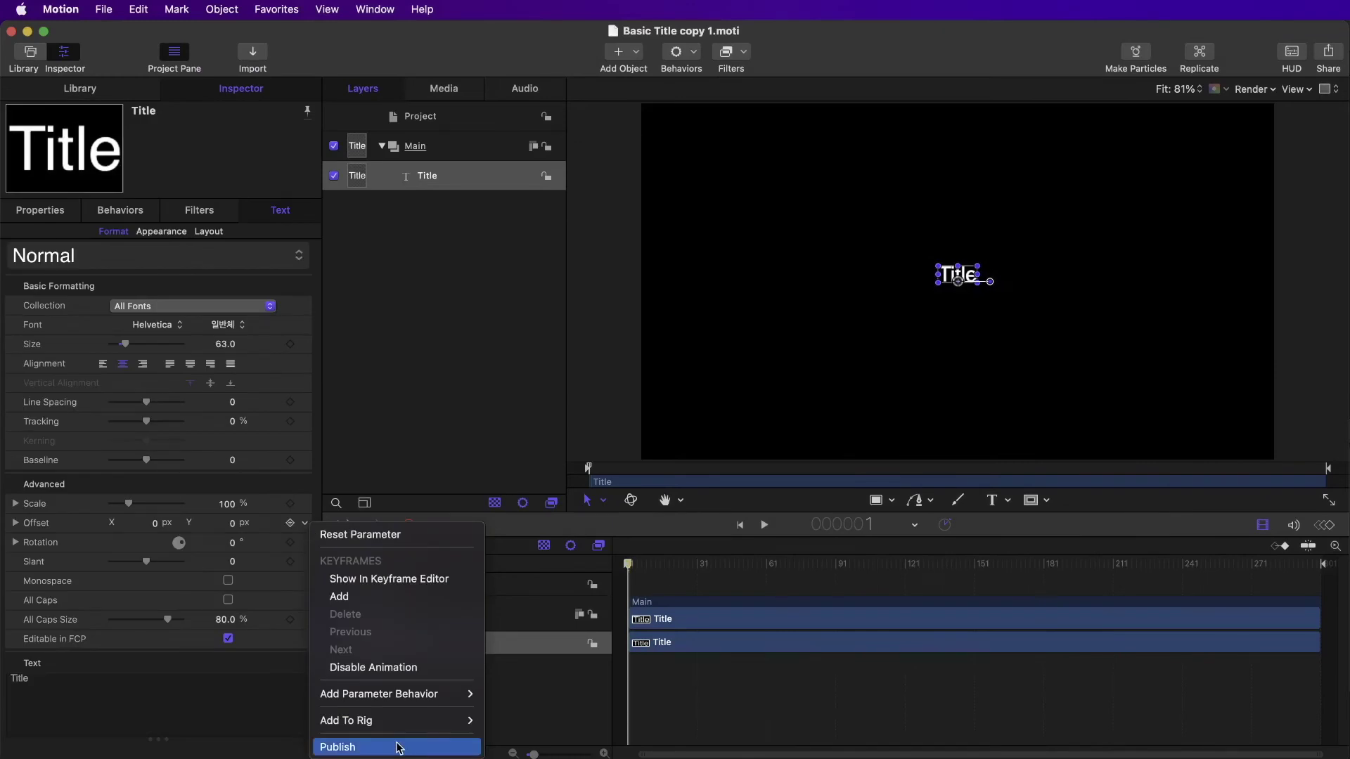
{"action": "left_click", "coordinate": [399, 747]}
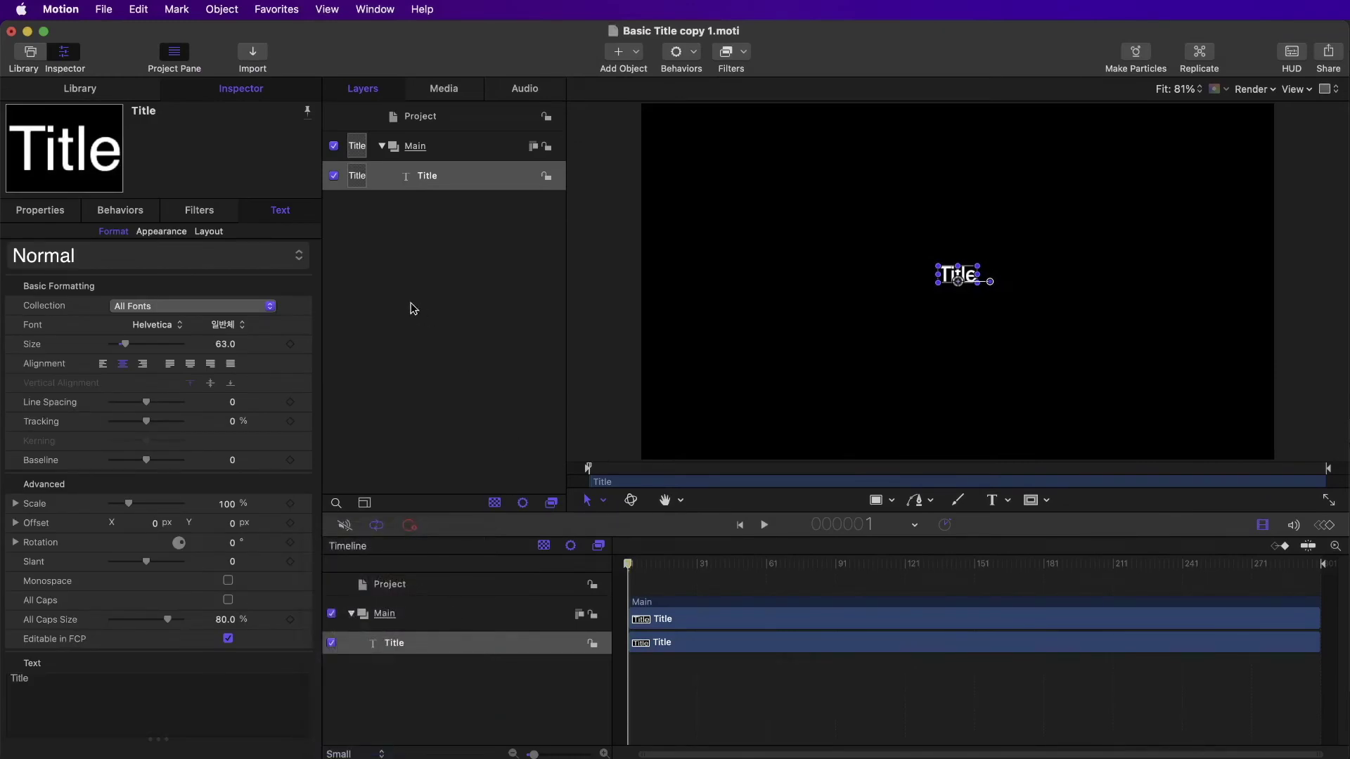
Step: Save the edited template under the name "Basic Title 3" in the Bumper/Opener category
{"action": "left_click", "coordinate": [107, 8]}
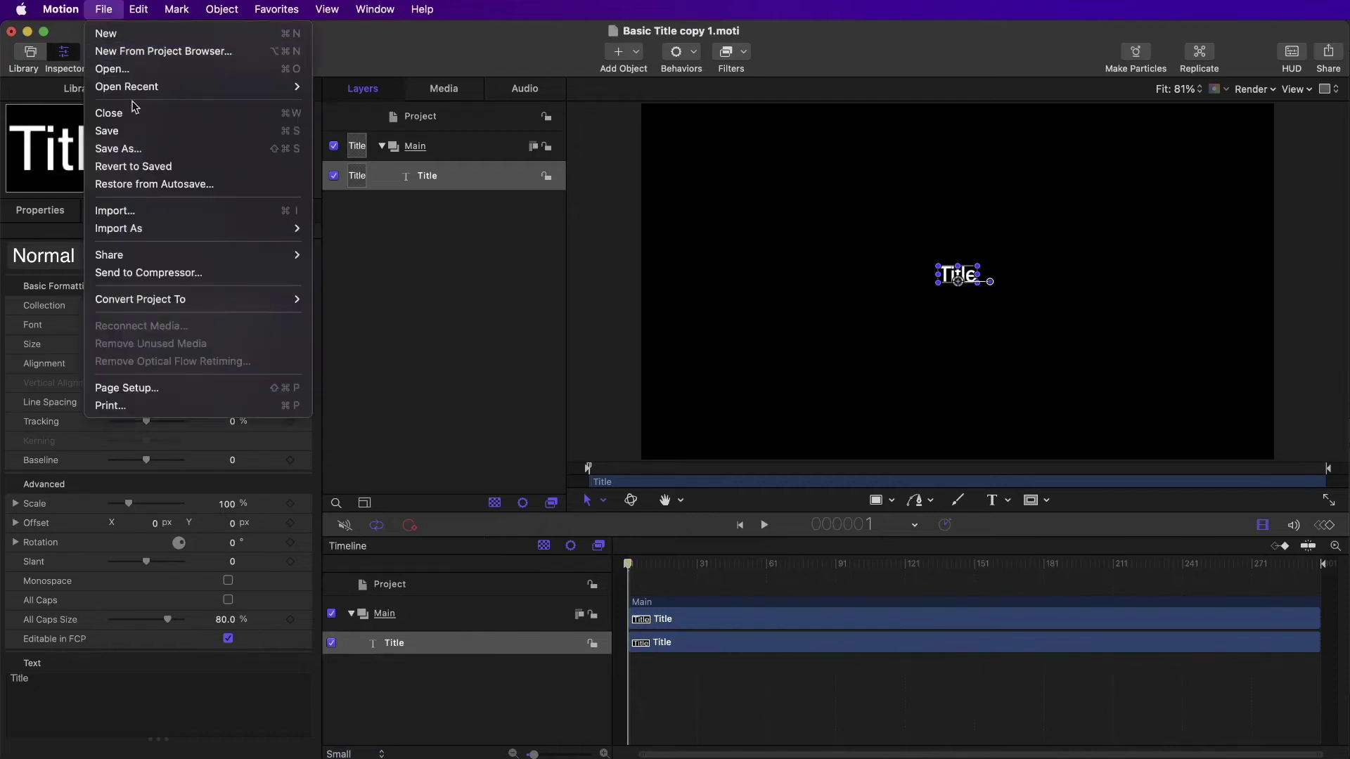
{"action": "left_click", "coordinate": [144, 152]}
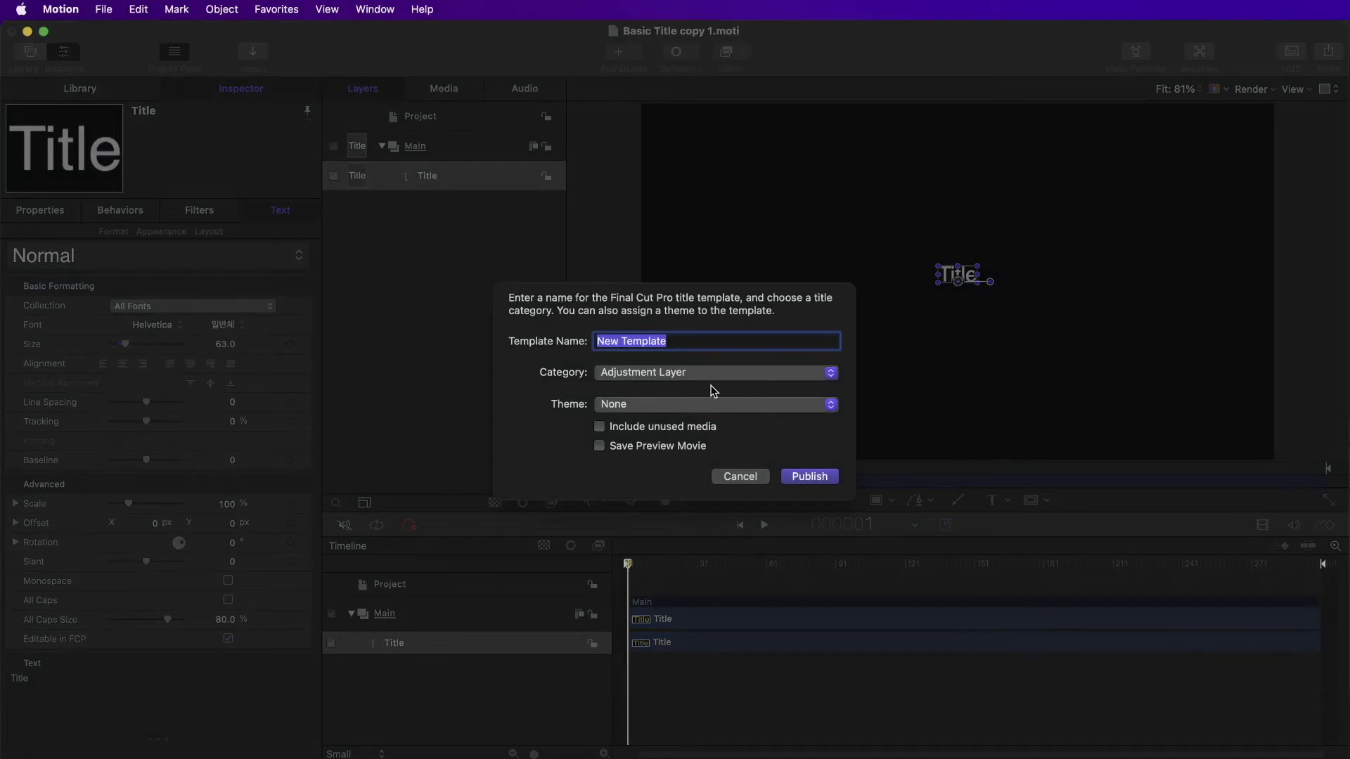
{"action": "left_click", "coordinate": [693, 379]}
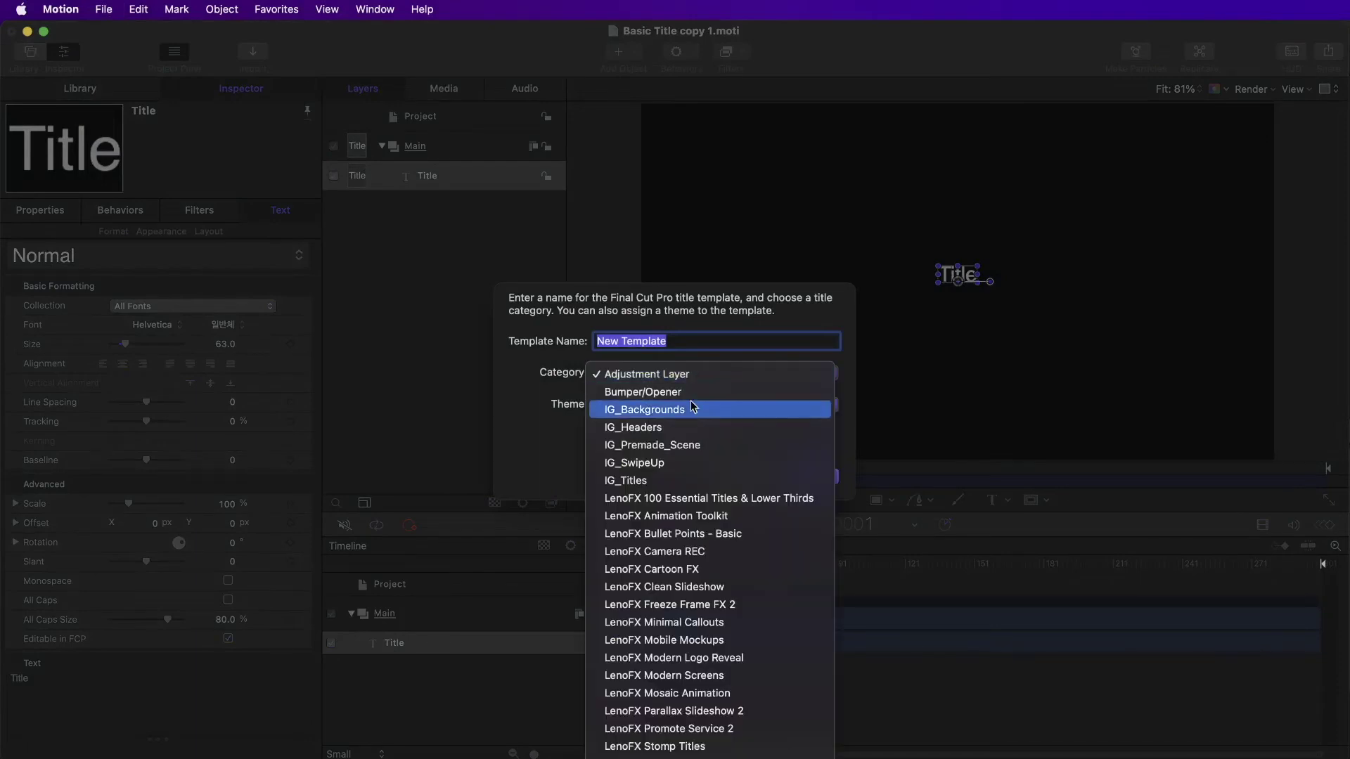
{"action": "left_click", "coordinate": [699, 394]}
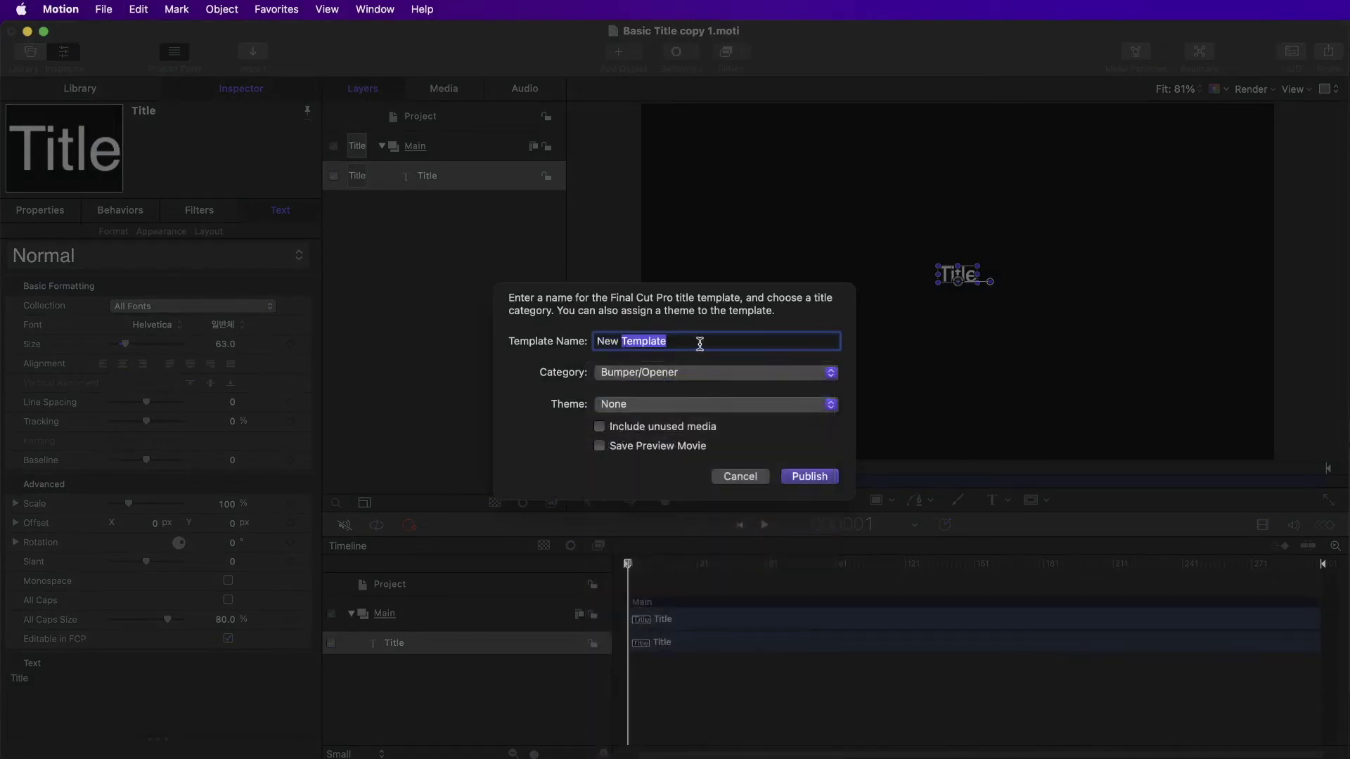
{"action": "type", "text": "Basic Title 3"}
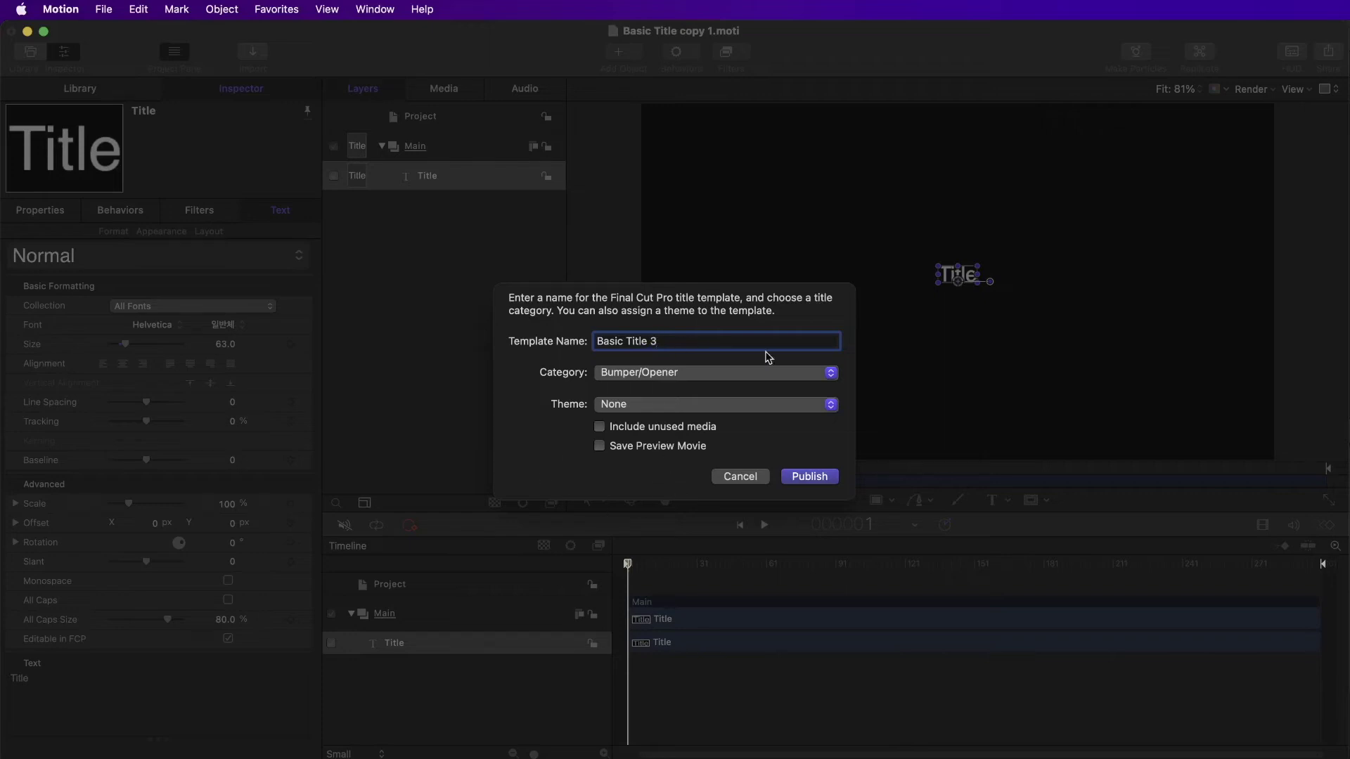
{"action": "left_click", "coordinate": [817, 480]}
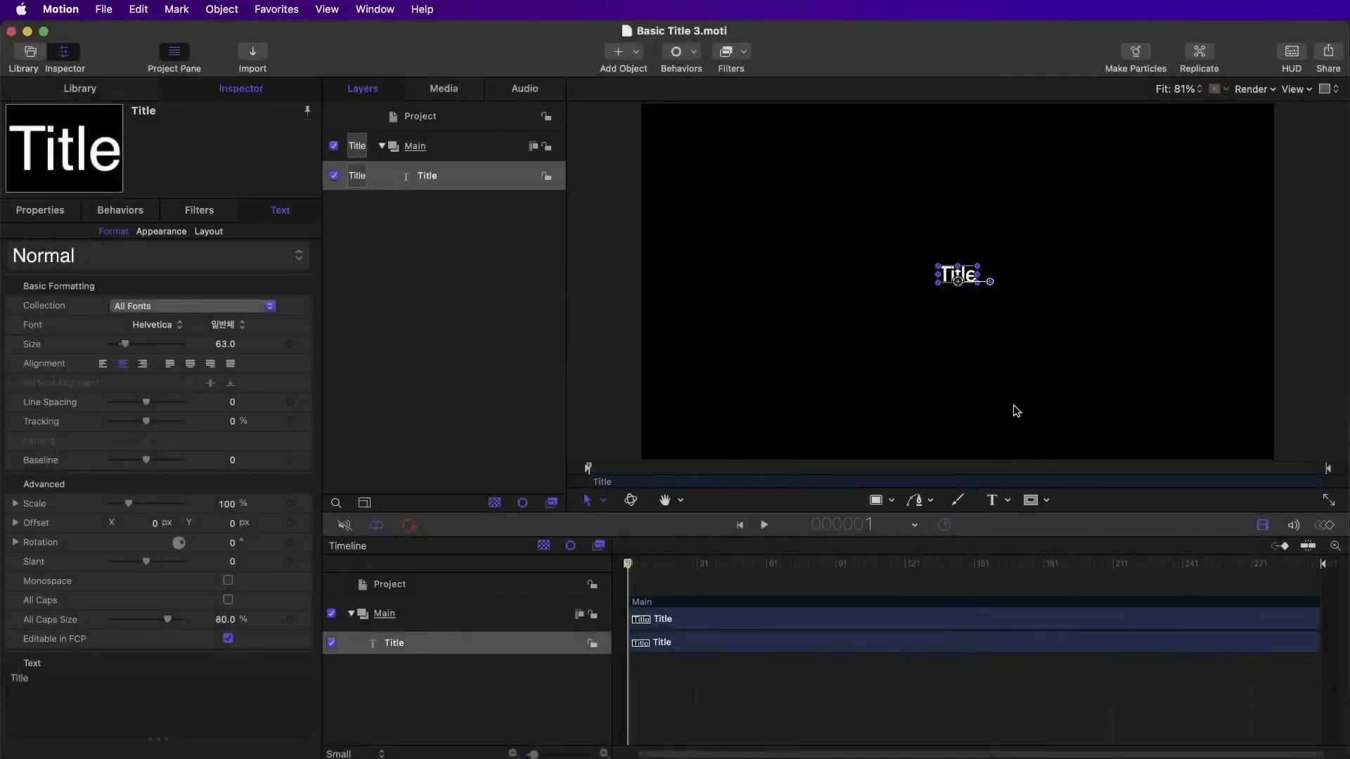
Step: Close the Motion project and, back in Final Cut Pro, add Basic Title 3 above the lyrics clips, spanning their full length
{"action": "left_click", "coordinate": [11, 32]}
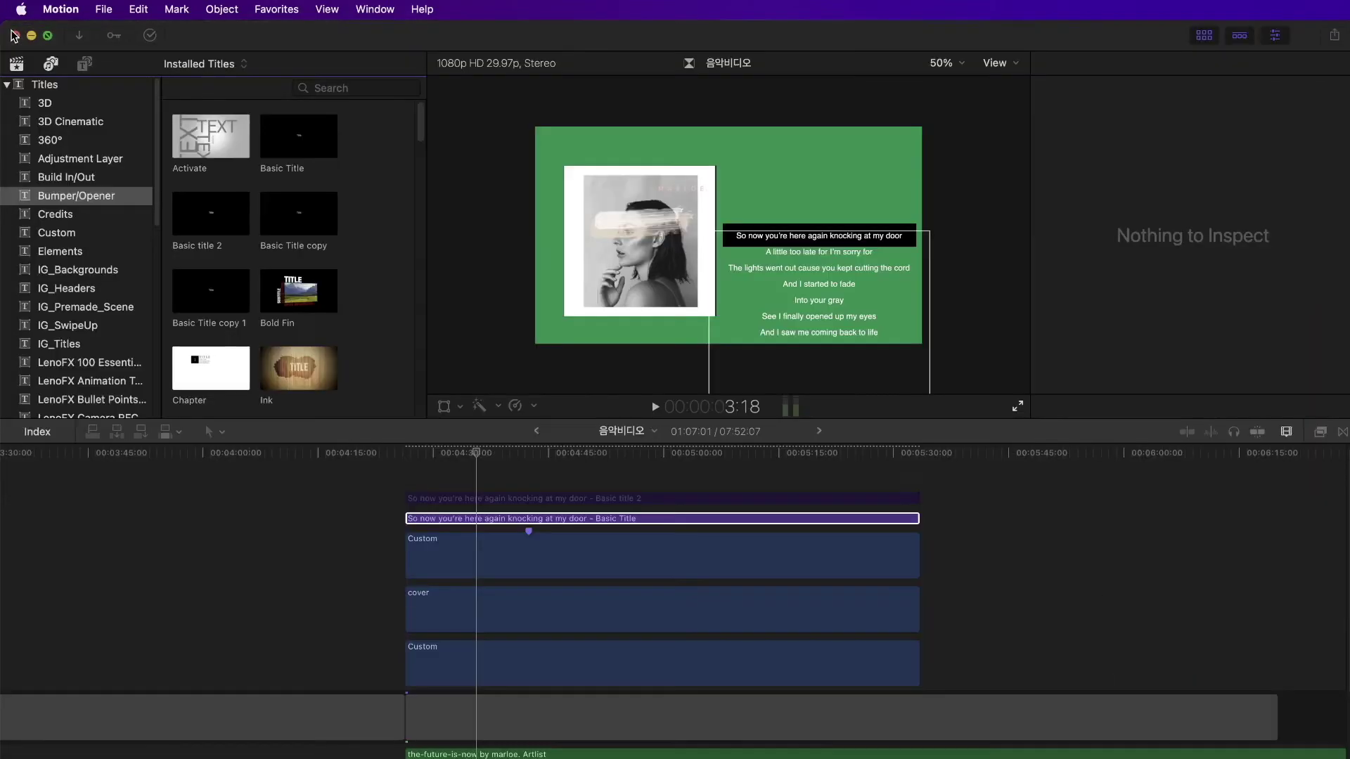
{"action": "left_click", "coordinate": [475, 484]}
{"action": "left_click_drag", "start_coordinate": [330, 225], "coordinate": [918, 485]}
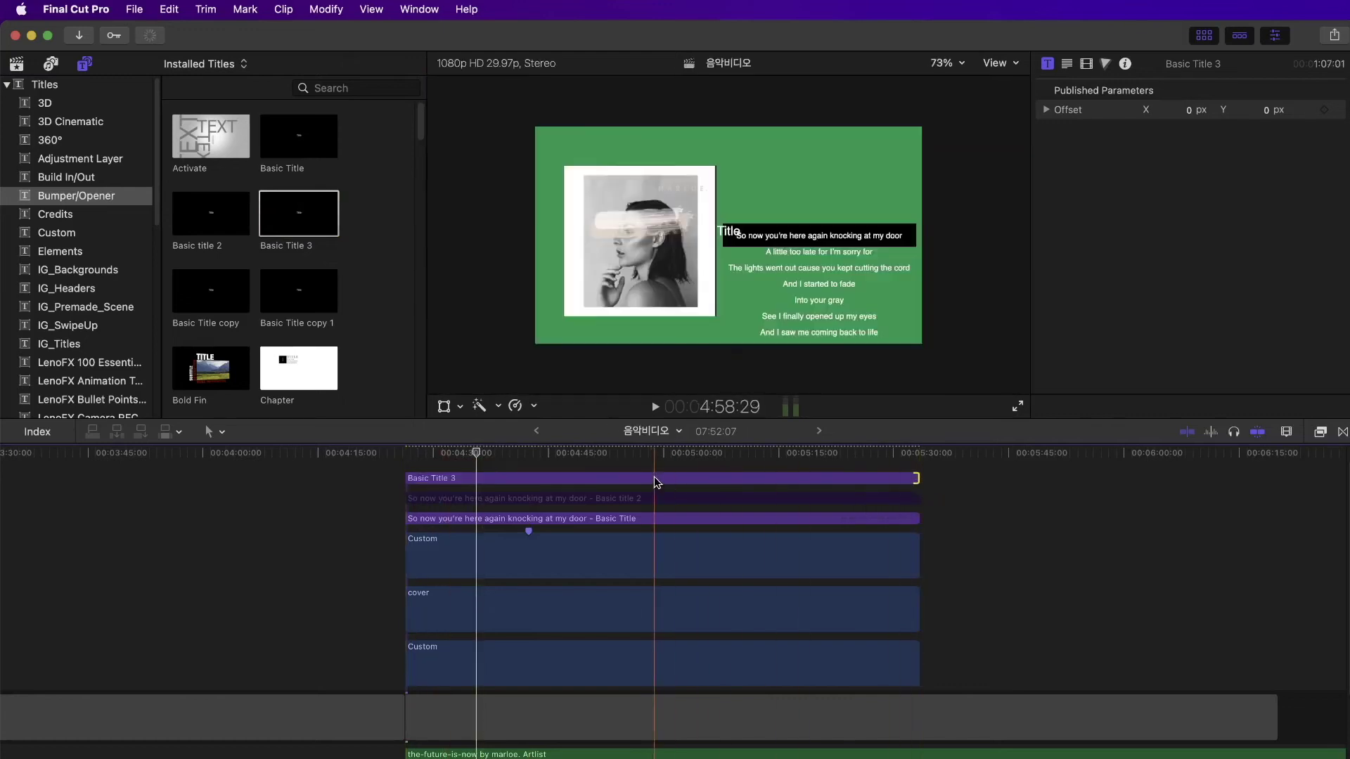
Step: Copy the full lyrics from the Basic Title clip into the Basic Title 3 clip and disable the old clip
{"action": "left_click", "coordinate": [556, 518]}
{"action": "left_click", "coordinate": [1173, 186]}
{"action": "key", "text": "super+a"}
{"action": "key", "text": "super+c"}
{"action": "left_click", "coordinate": [693, 478]}
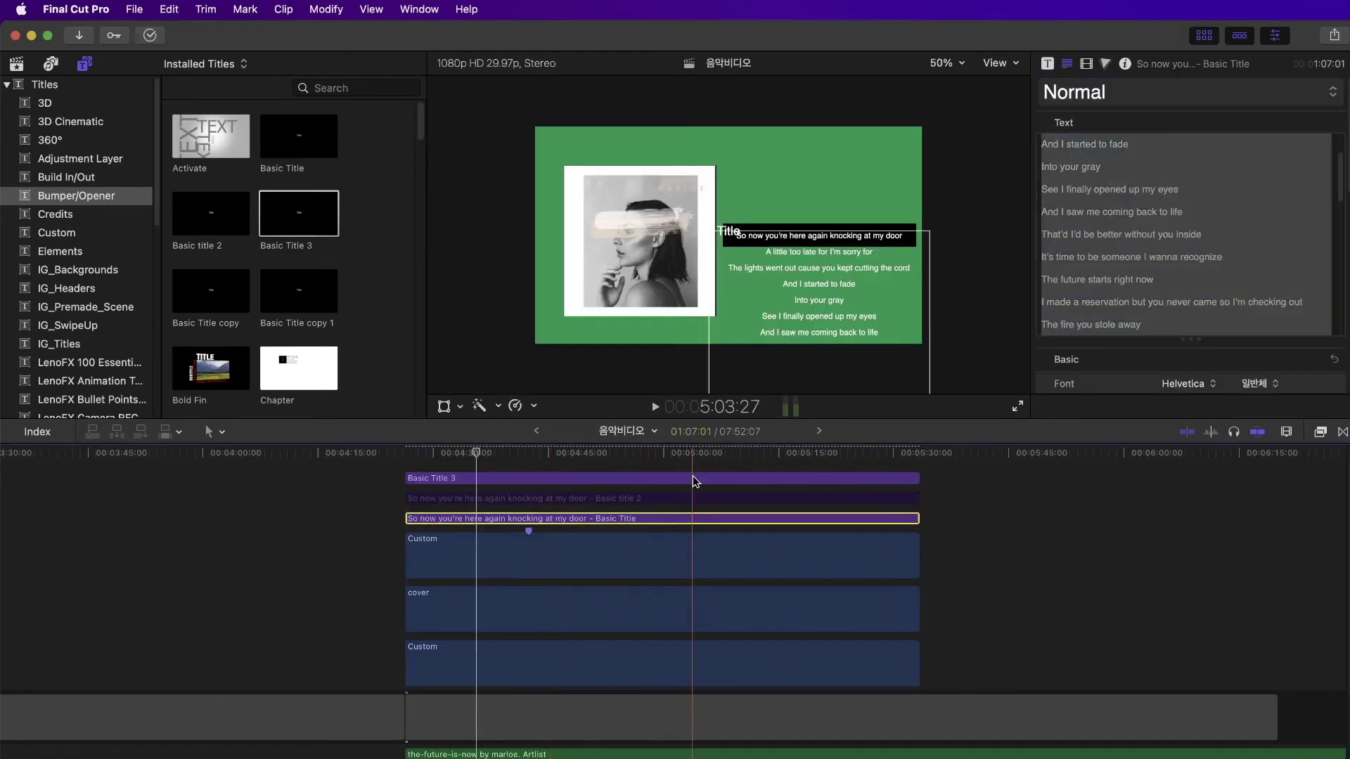
{"action": "key", "text": "super+v"}
{"action": "left_click", "coordinate": [671, 519]}
{"action": "left_click", "coordinate": [673, 480]}
Step: Set the Basic Title 3 text size to 40 and place the lyrics with their first line on the black bar
{"action": "scroll", "coordinate": [674, 484], "scroll_direction": "up", "scroll_amount": 1}
{"action": "scroll", "coordinate": [1164, 207], "scroll_direction": "down", "scroll_amount": 5}
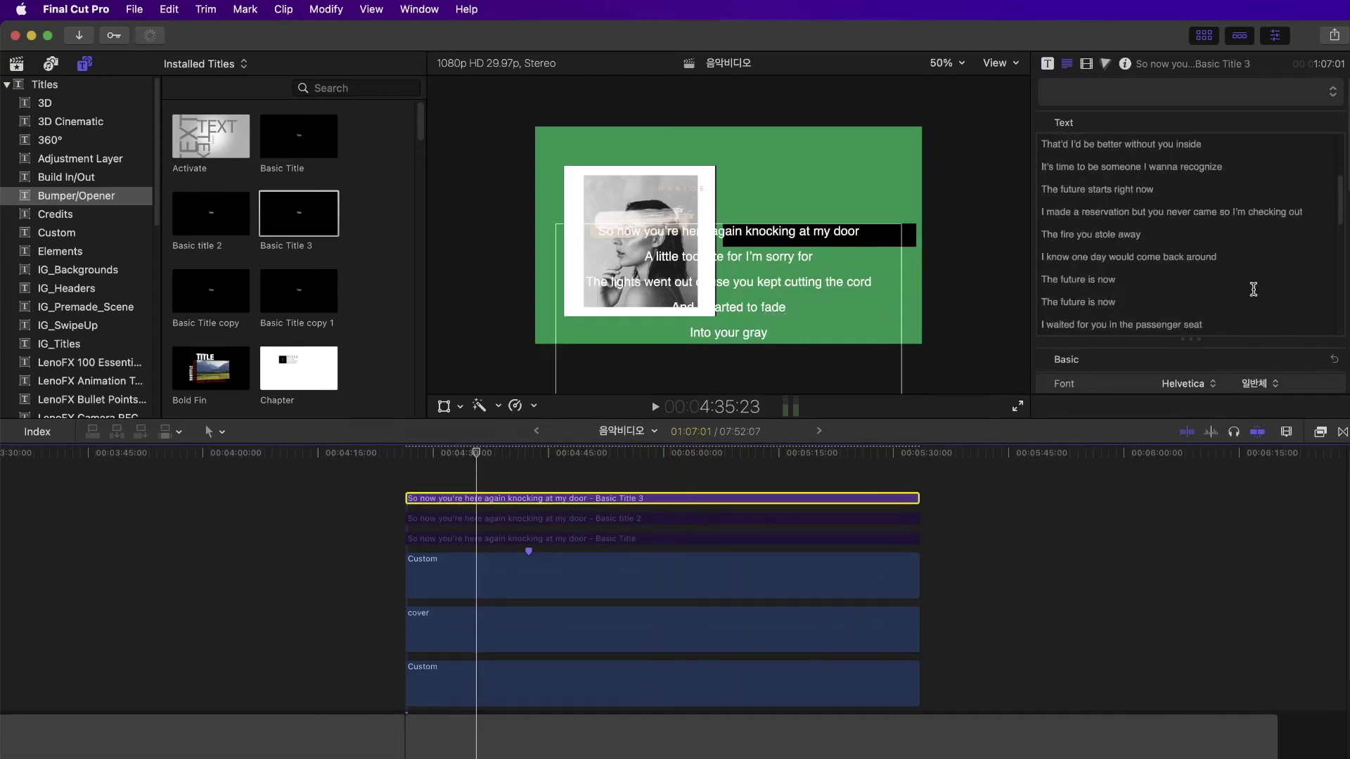
{"action": "scroll", "coordinate": [1306, 370], "scroll_direction": "down", "scroll_amount": 2}
{"action": "left_click", "coordinate": [1262, 350]}
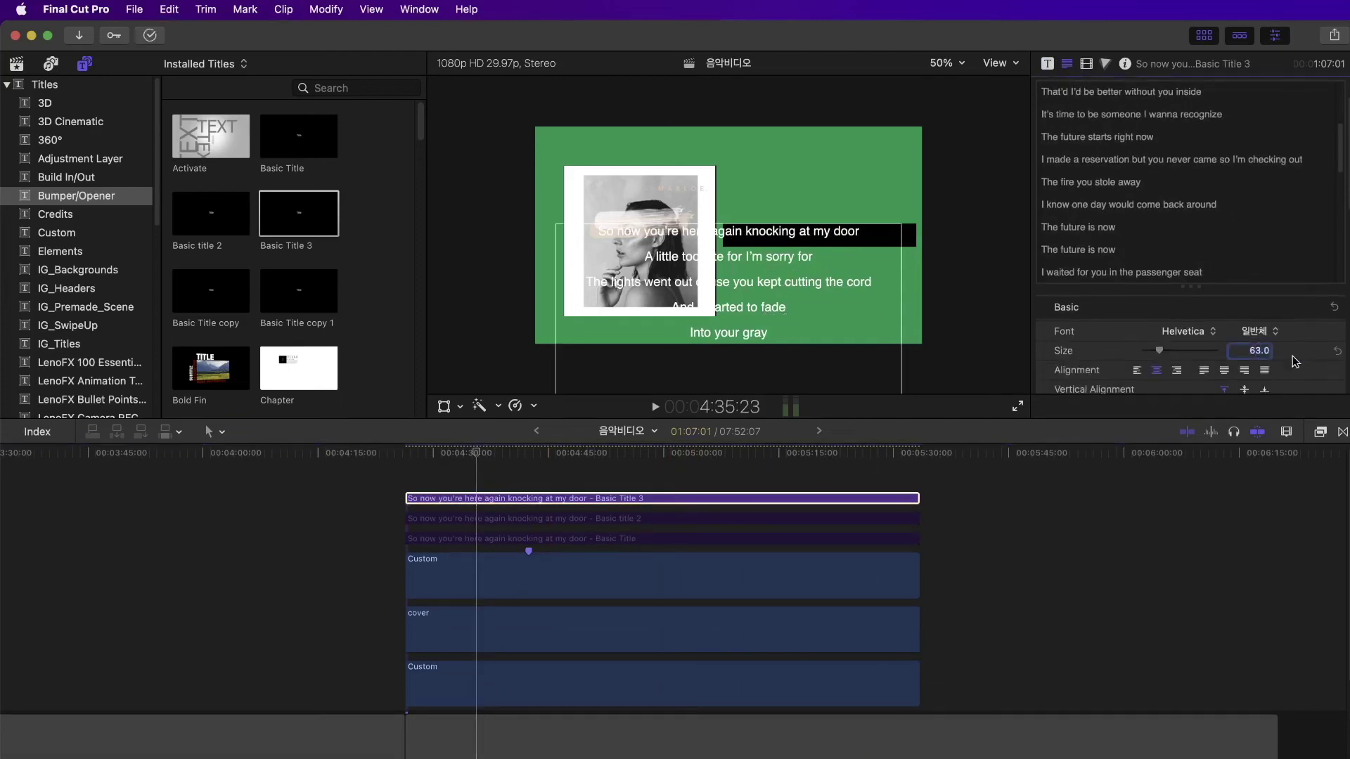
{"action": "type", "text": "40"}
{"action": "key", "text": "Return"}
{"action": "left_click_drag", "start_coordinate": [767, 294], "coordinate": [835, 288]}
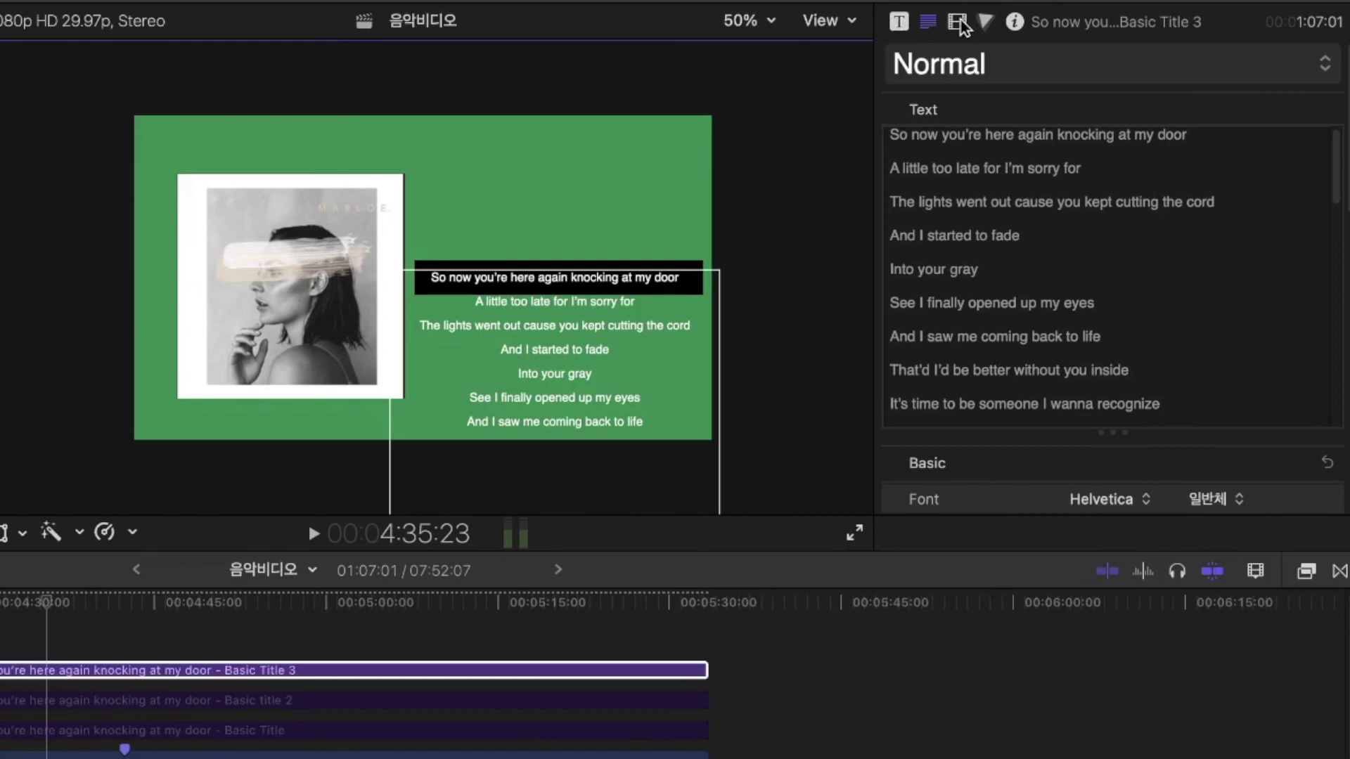
Step: Add a keyframe to the Y offset of the Basic Title 3 clip and scroll the lyrics up to 114.16 px
{"action": "left_click", "coordinate": [958, 22]}
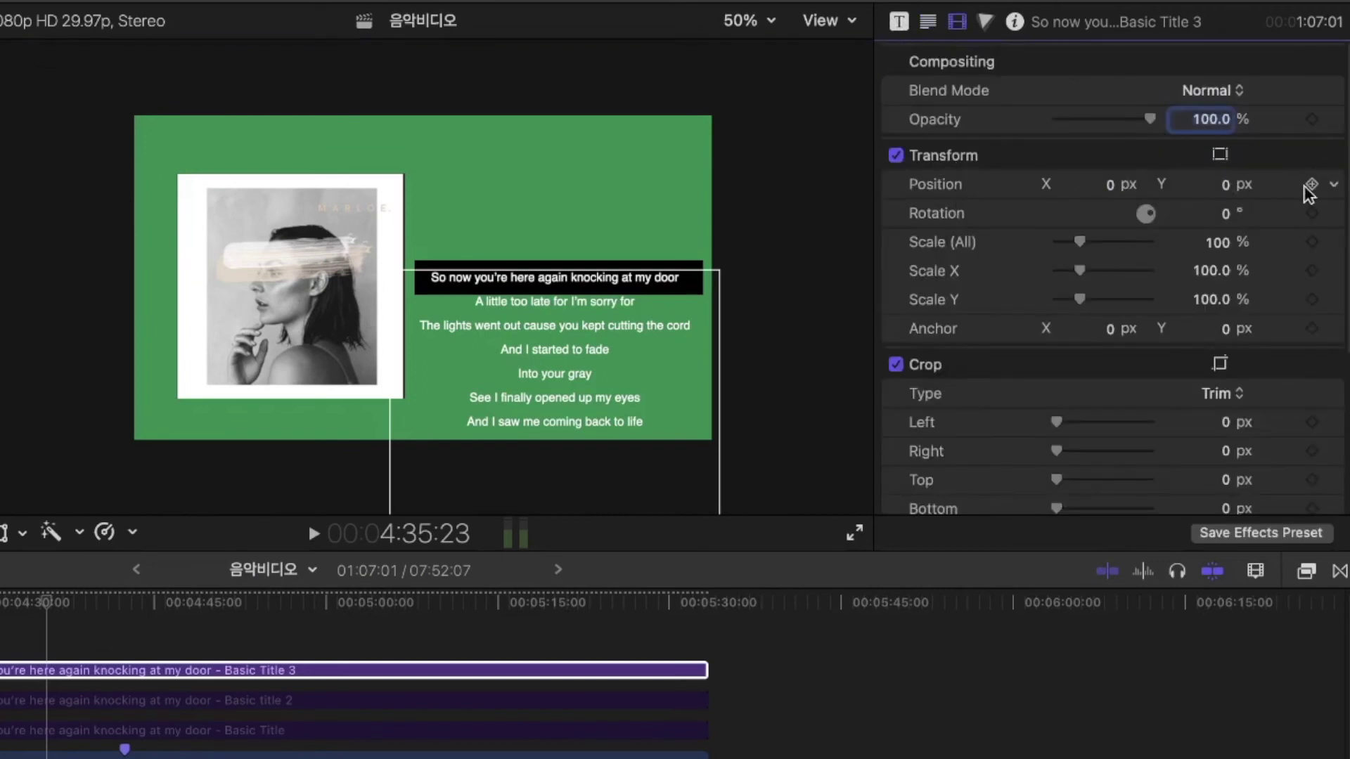
{"action": "left_click", "coordinate": [900, 22]}
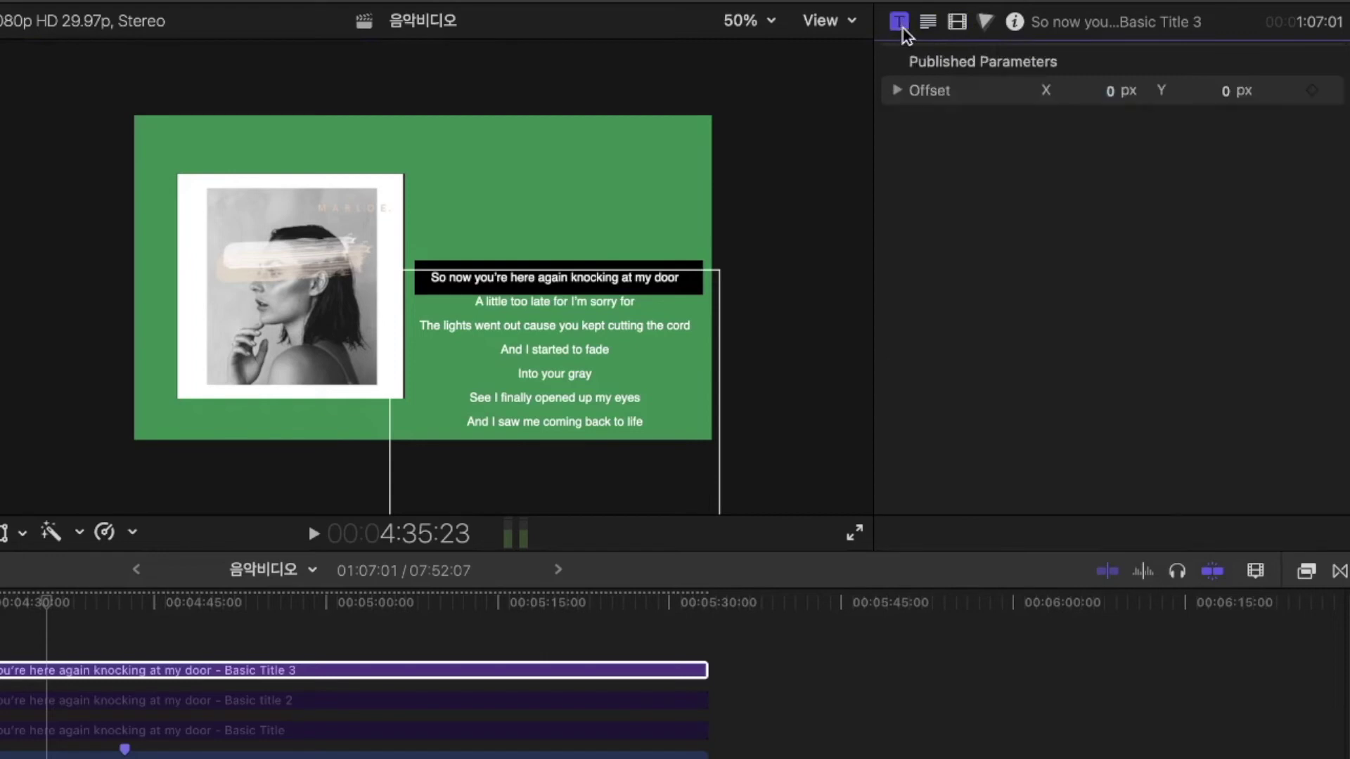
{"action": "left_click", "coordinate": [896, 90]}
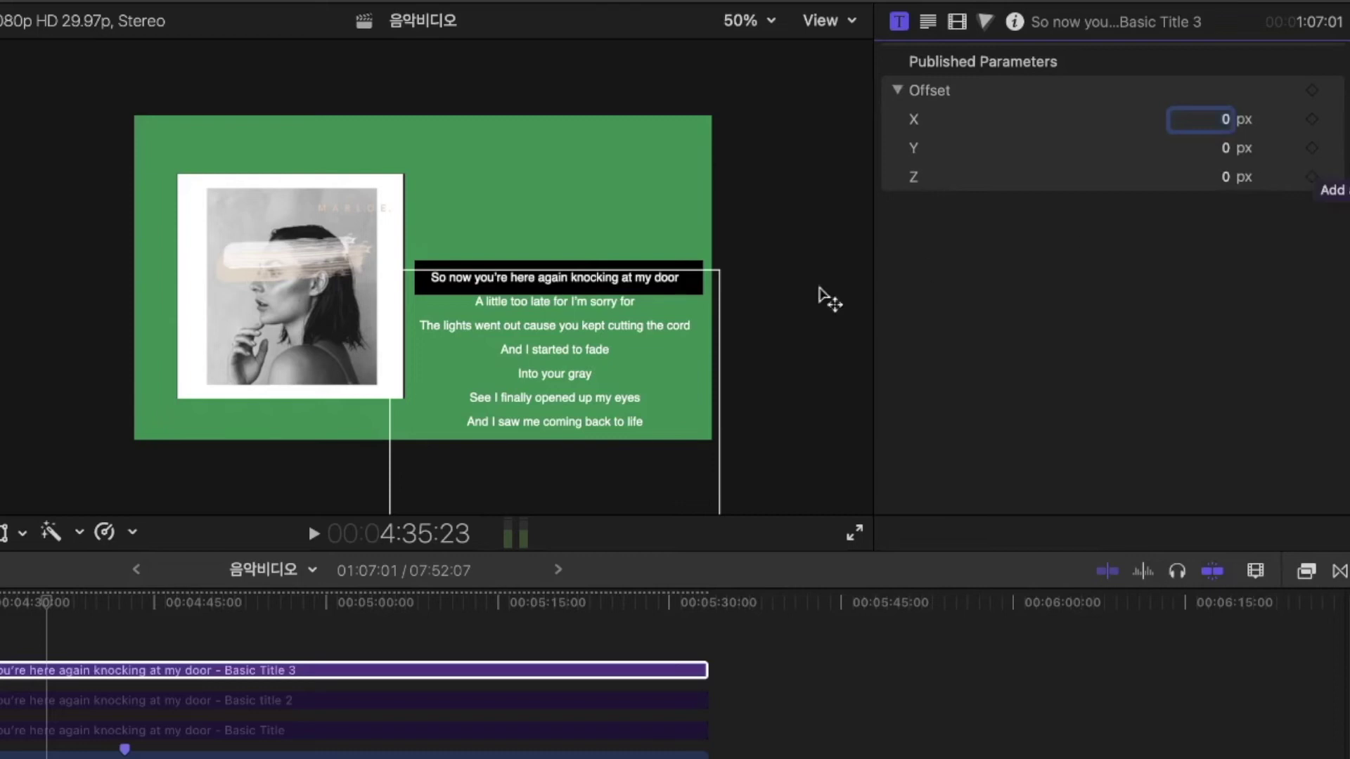
{"action": "left_click", "coordinate": [1312, 148]}
{"action": "left_click_drag", "start_coordinate": [1223, 150], "coordinate": [1230, 156]}
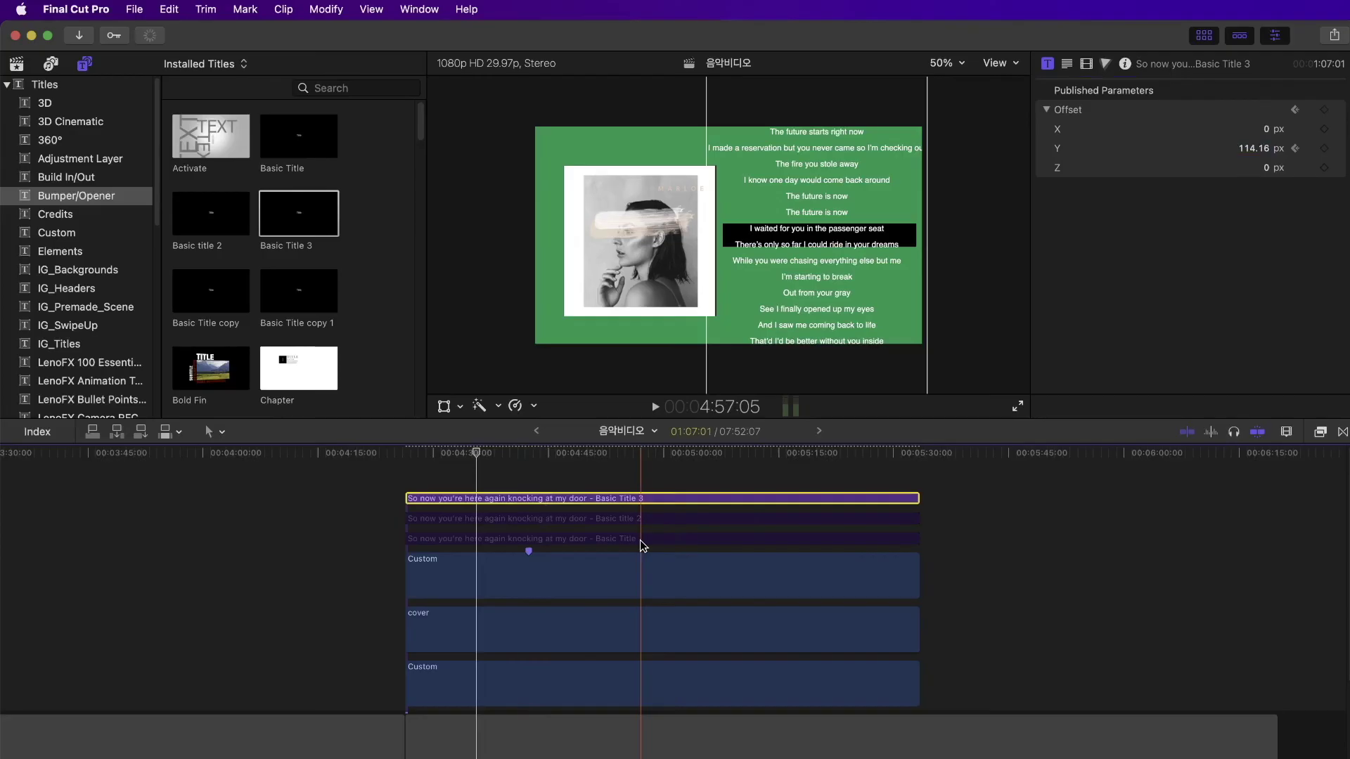
Step: Set the keyframed Y offset to -0.33 px so the first lyrics line sits on the black bar
{"action": "left_click", "coordinate": [316, 137]}
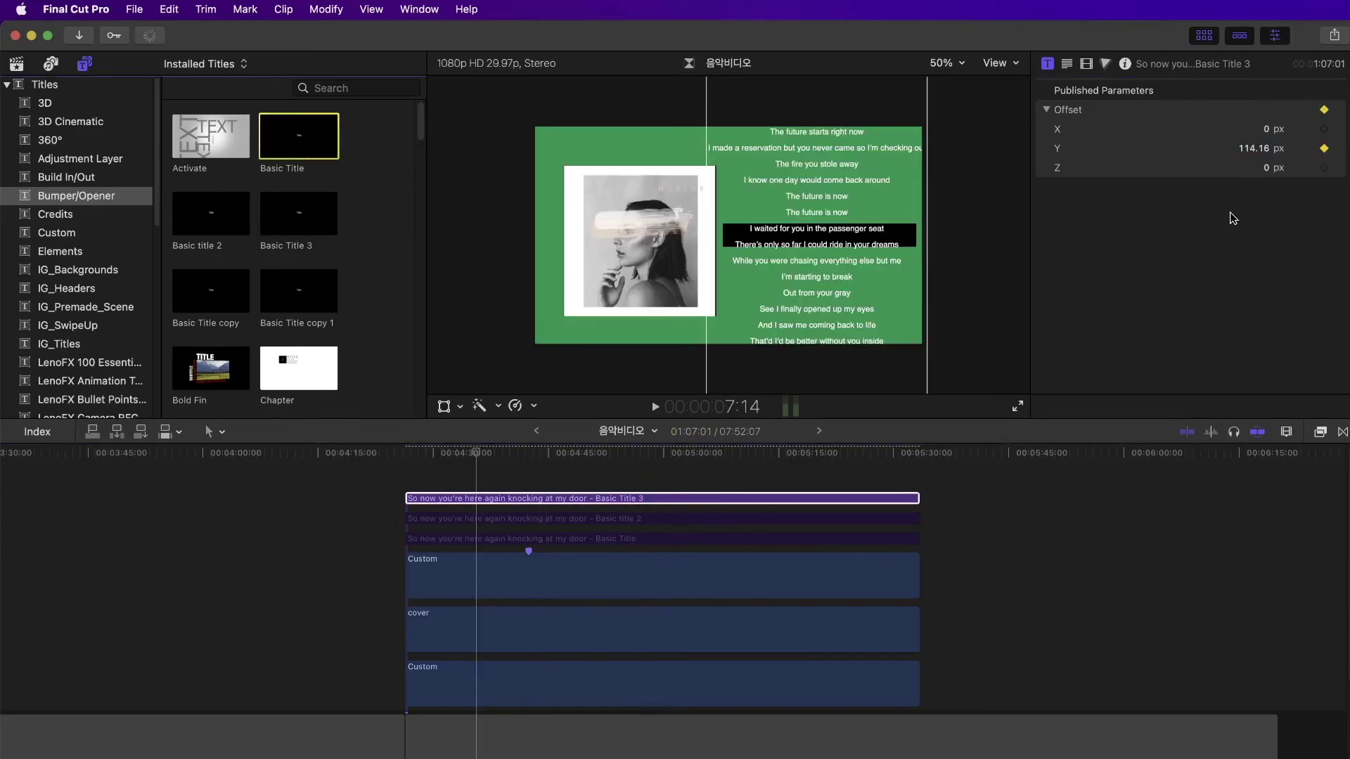
{"action": "left_click", "coordinate": [1153, 229]}
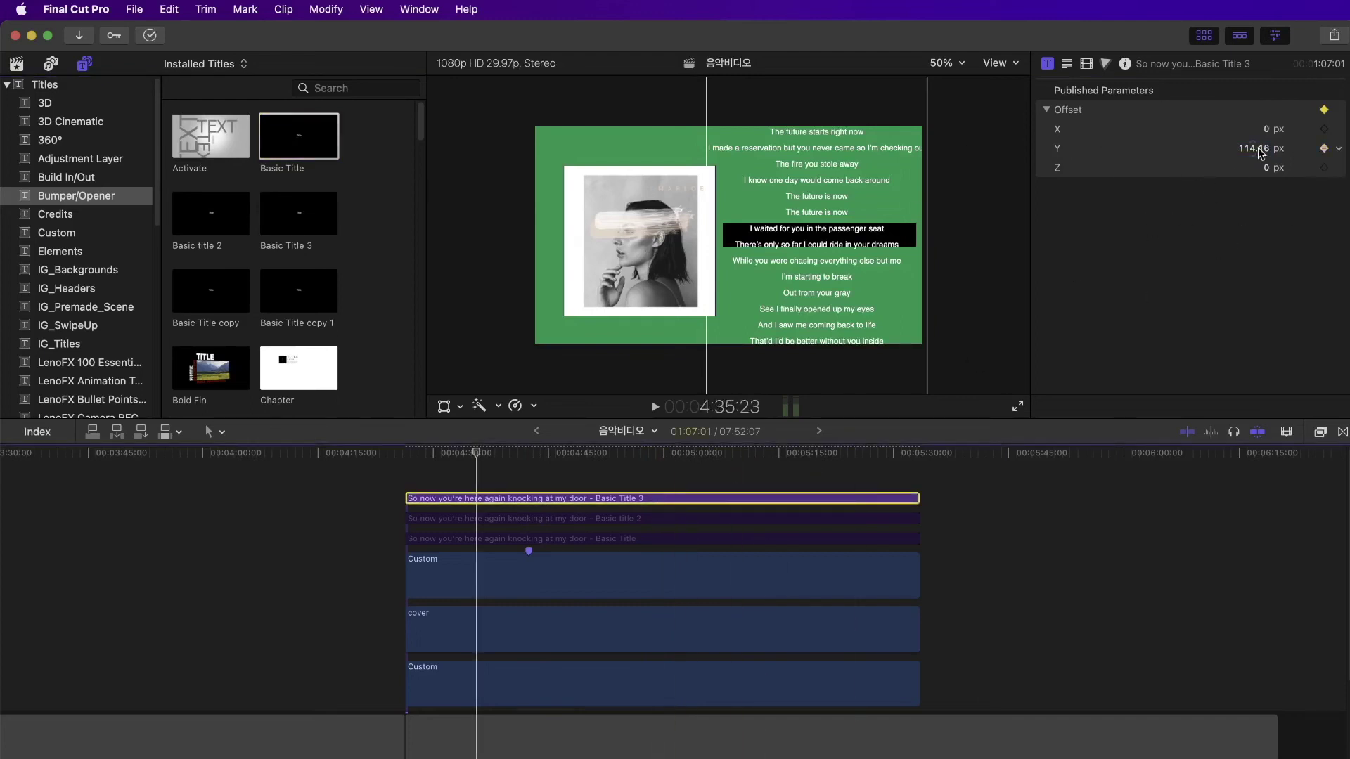
{"action": "left_click_drag", "start_coordinate": [1260, 153], "coordinate": [1250, 148]}
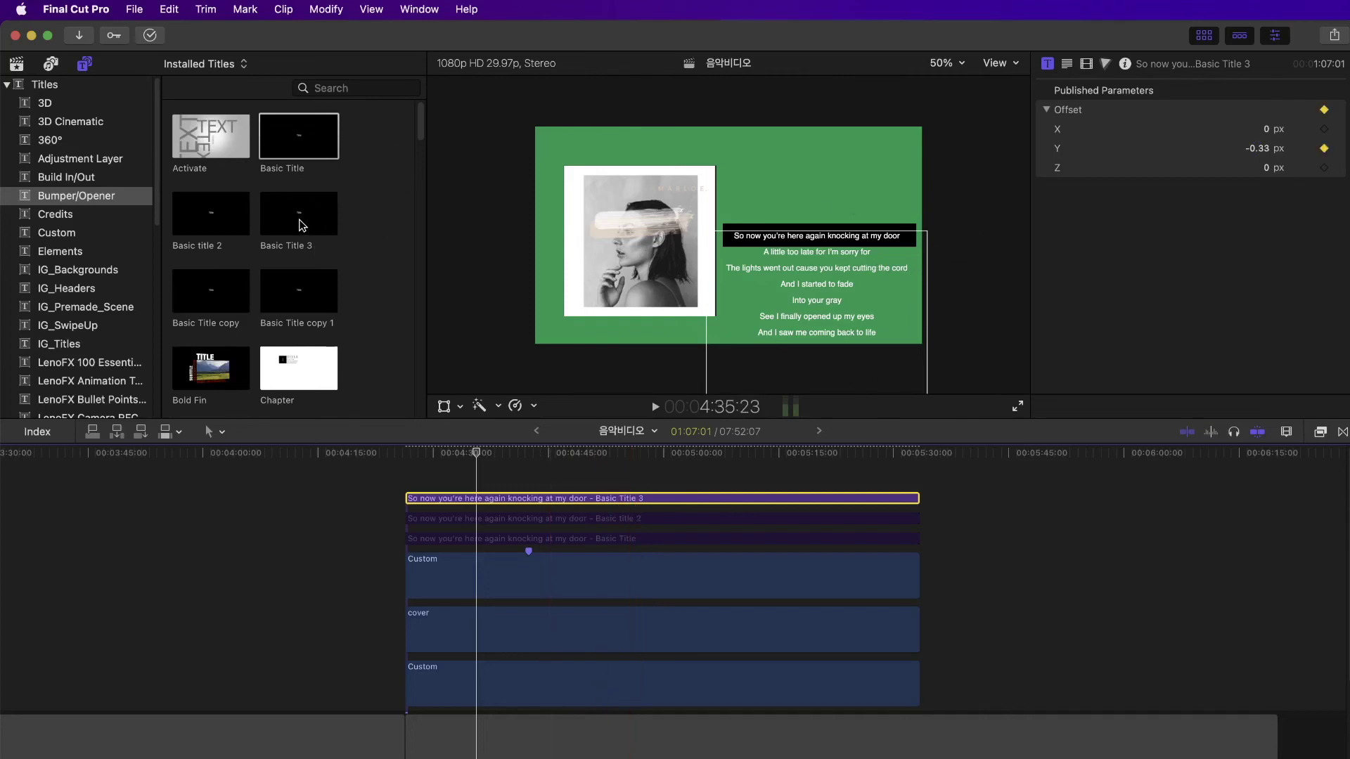
{"action": "left_click", "coordinate": [306, 146]}
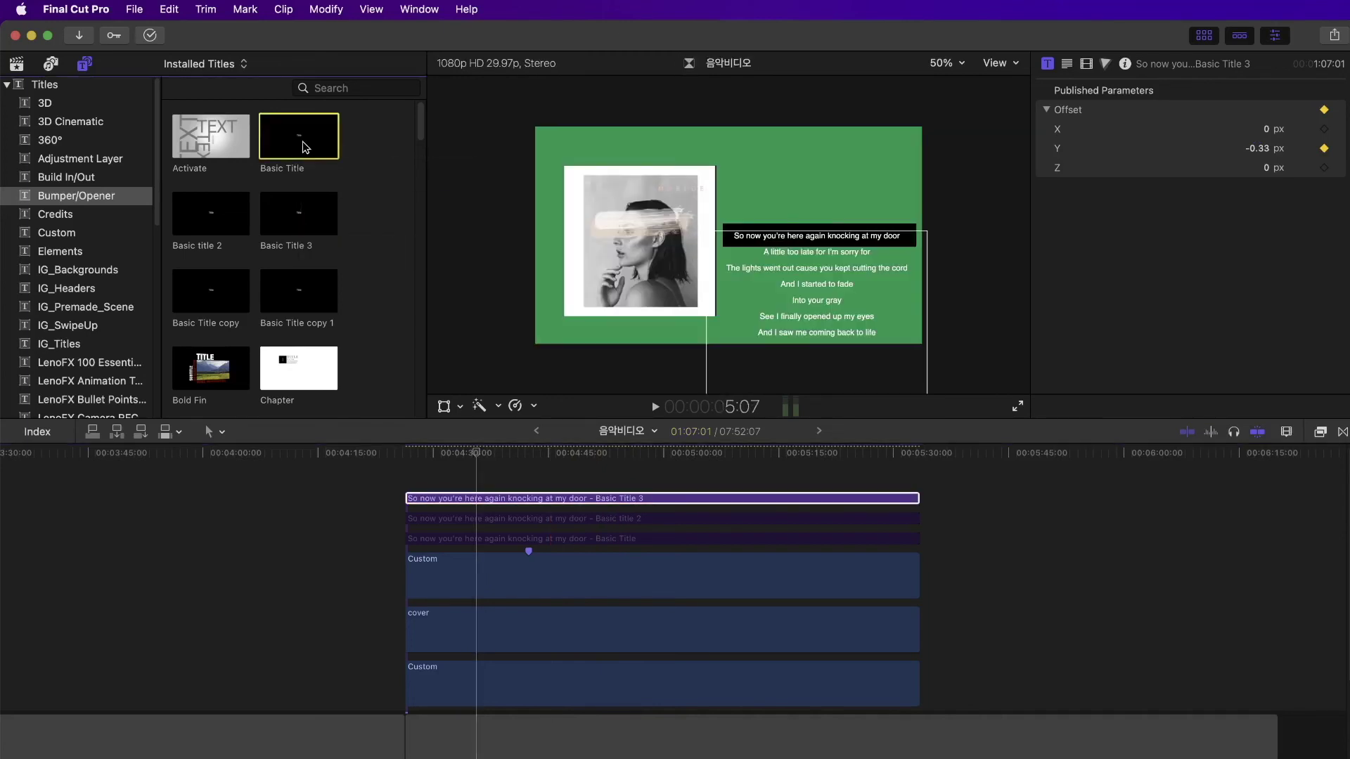
{"action": "left_click", "coordinate": [302, 217]}
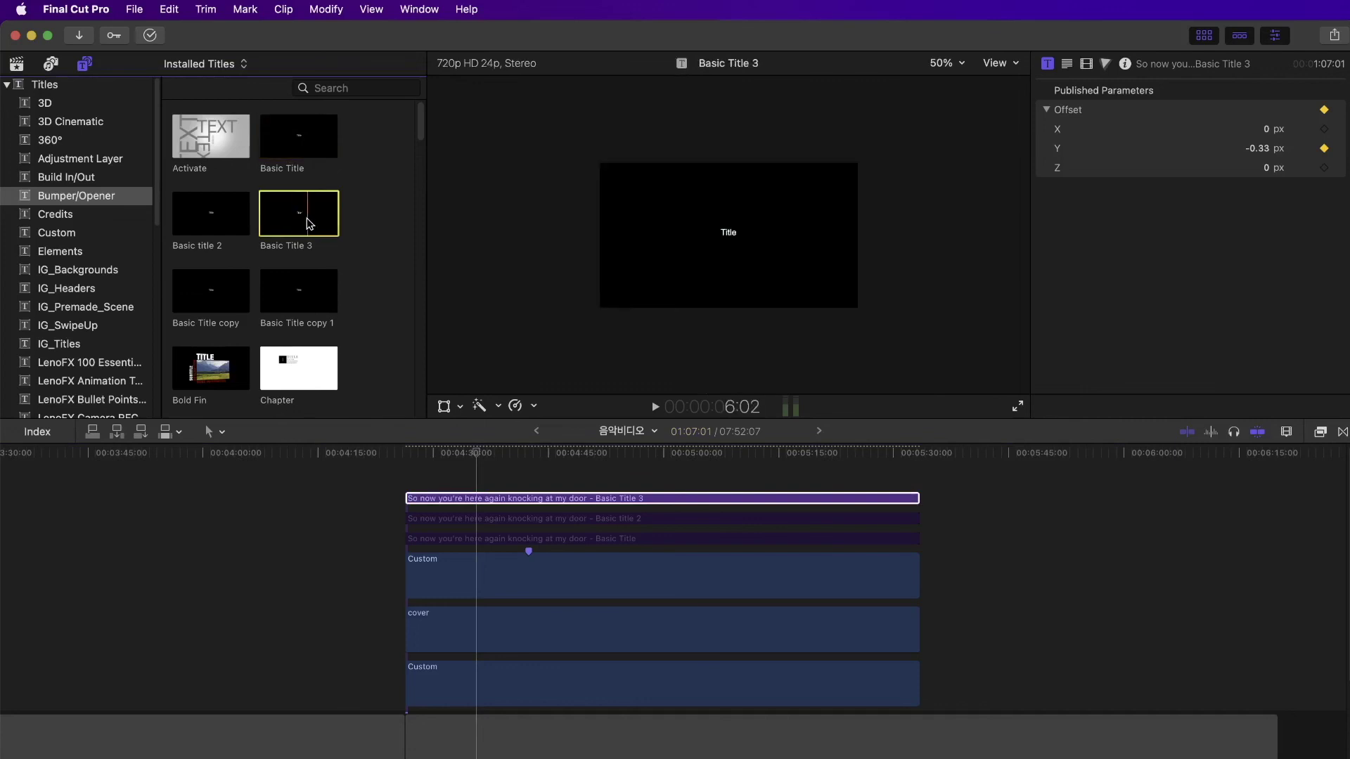
Step: Move the playhead along the Basic Title 3 clip to the marker at 4:42:16
{"action": "left_click_drag", "start_coordinate": [476, 453], "coordinate": [535, 462]}
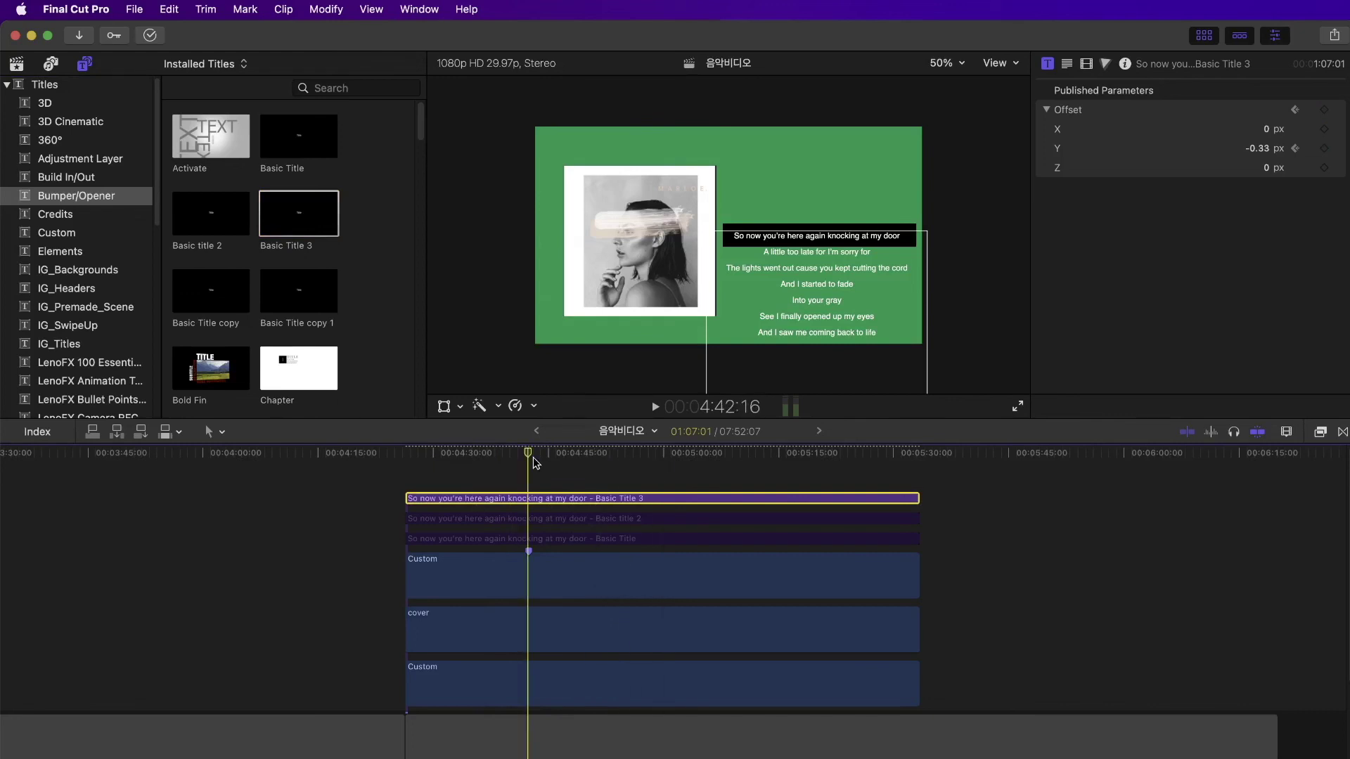
{"action": "left_click", "coordinate": [308, 145]}
{"action": "left_click", "coordinate": [528, 469]}
{"action": "left_click_drag", "start_coordinate": [531, 453], "coordinate": [626, 468]}
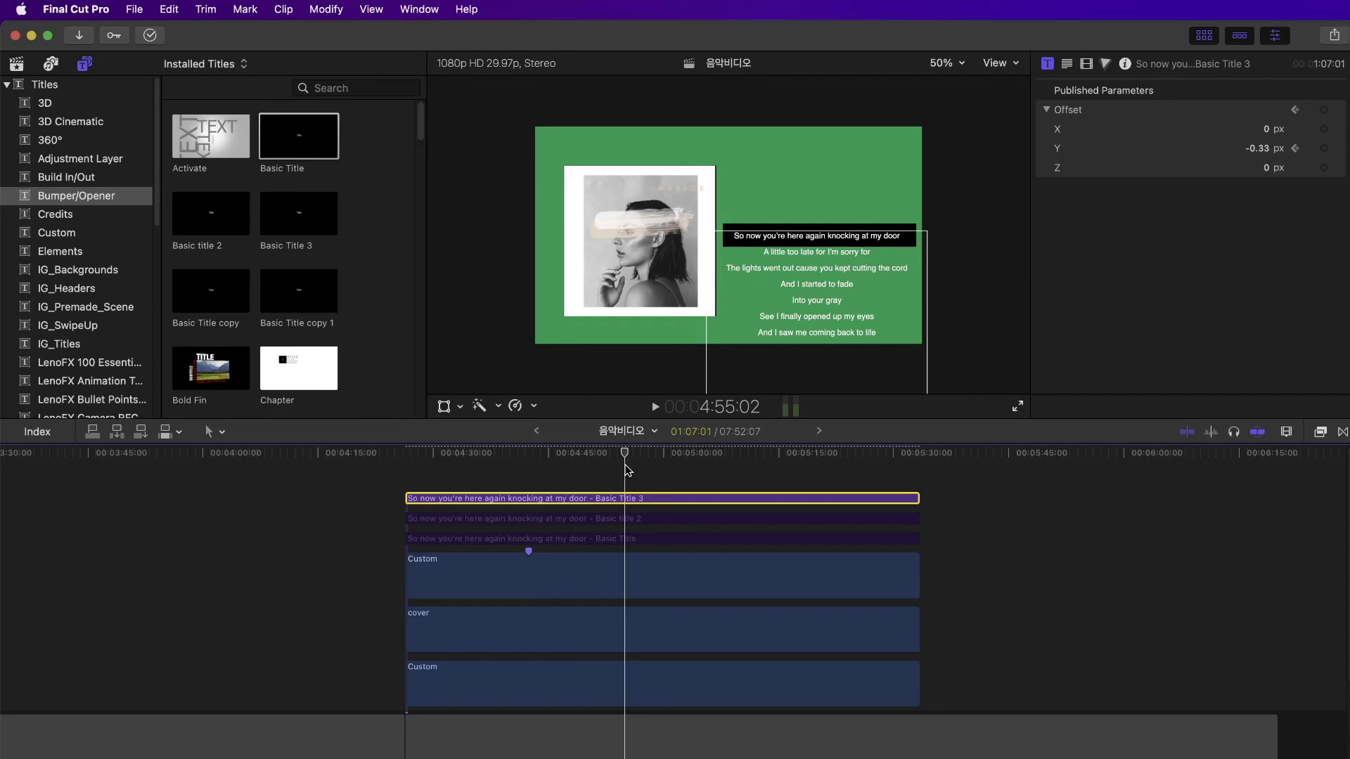
{"action": "left_click_drag", "start_coordinate": [628, 457], "coordinate": [531, 466]}
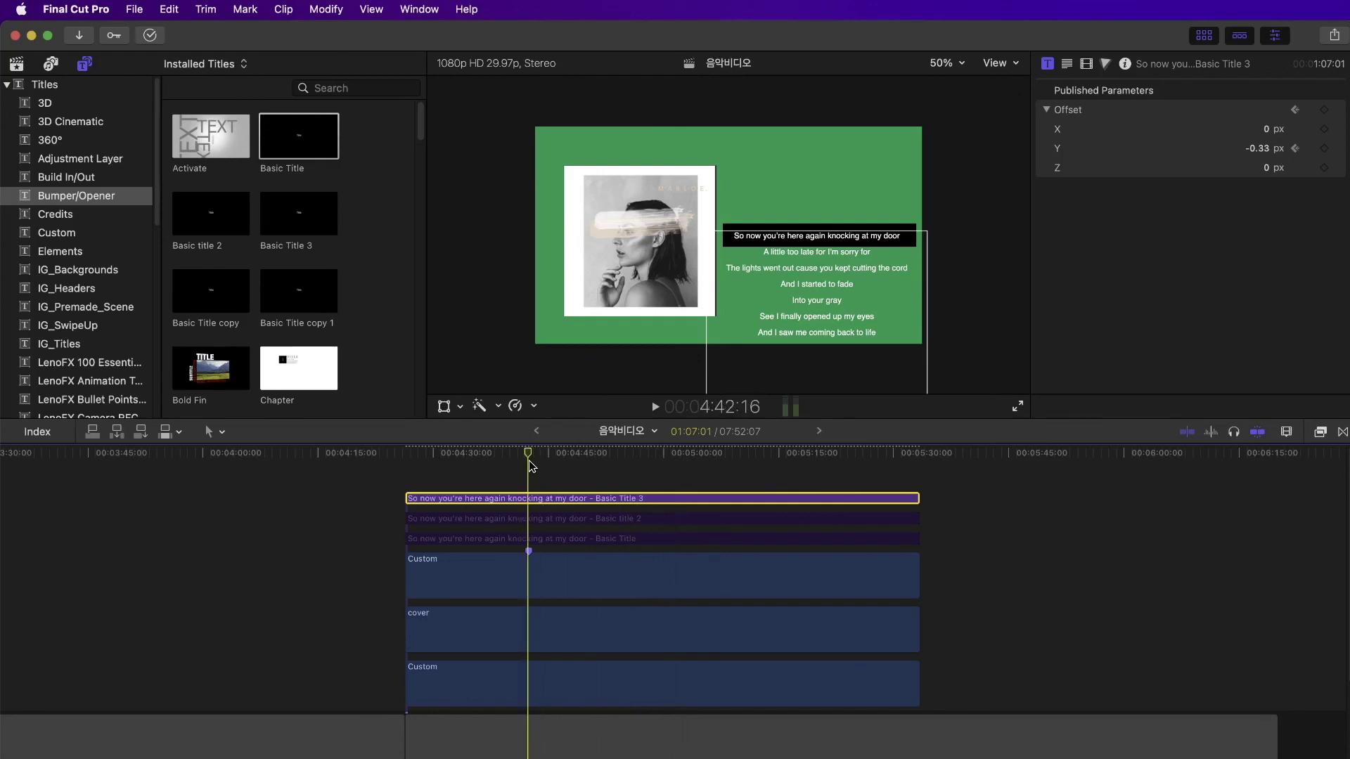